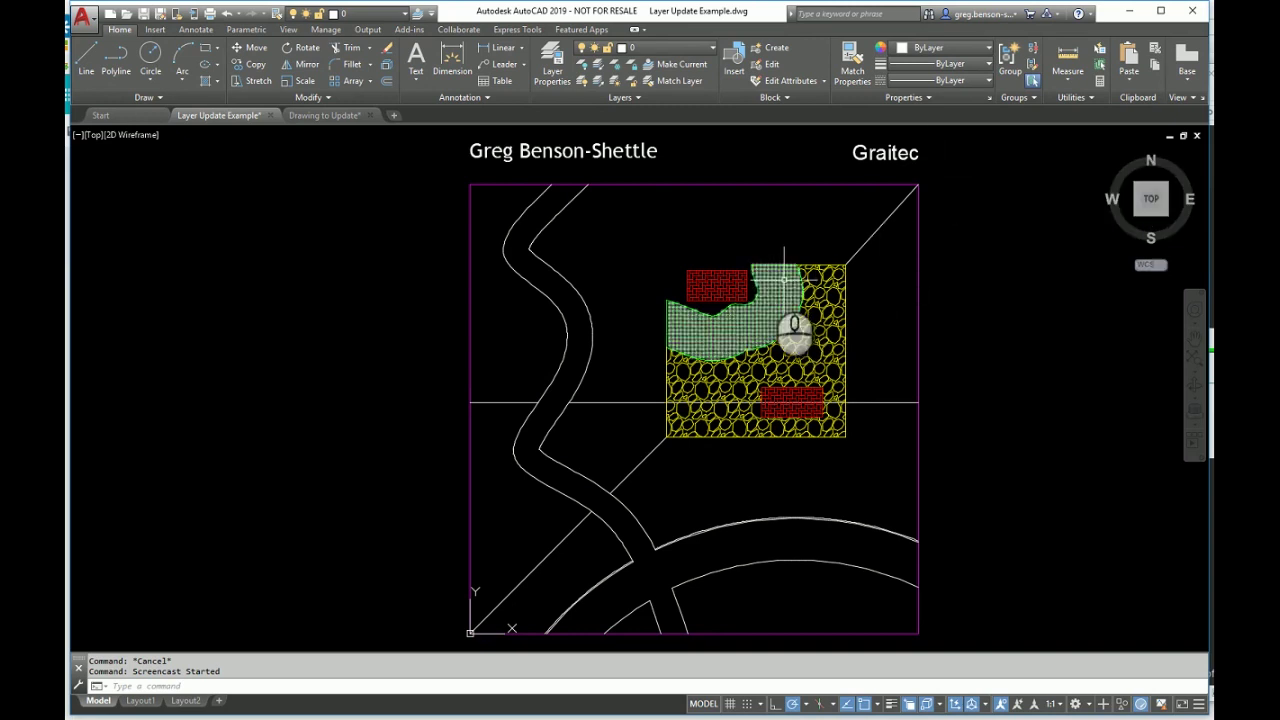
# - Review the layers of Layer Update Example.dwg in the Layer Properties Manager, and close the manager
pyautogui.write('LA')
pyautogui.press('Return')
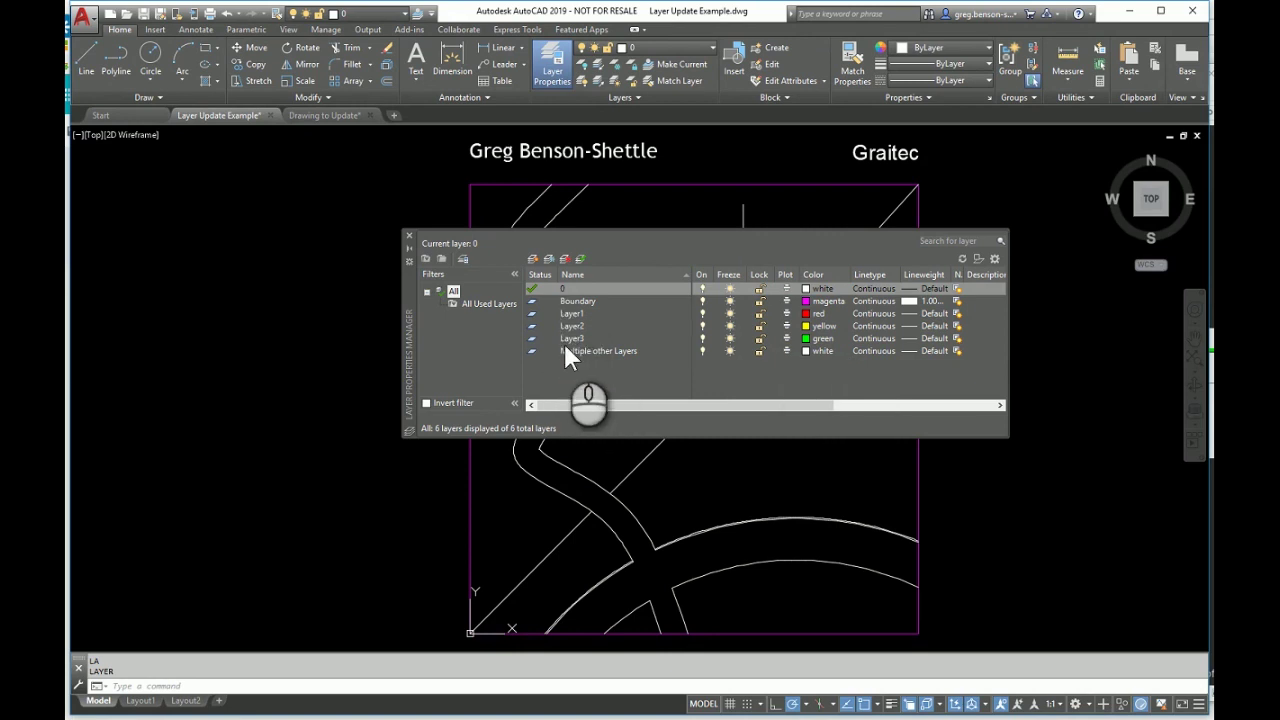
pyautogui.click(408, 235)
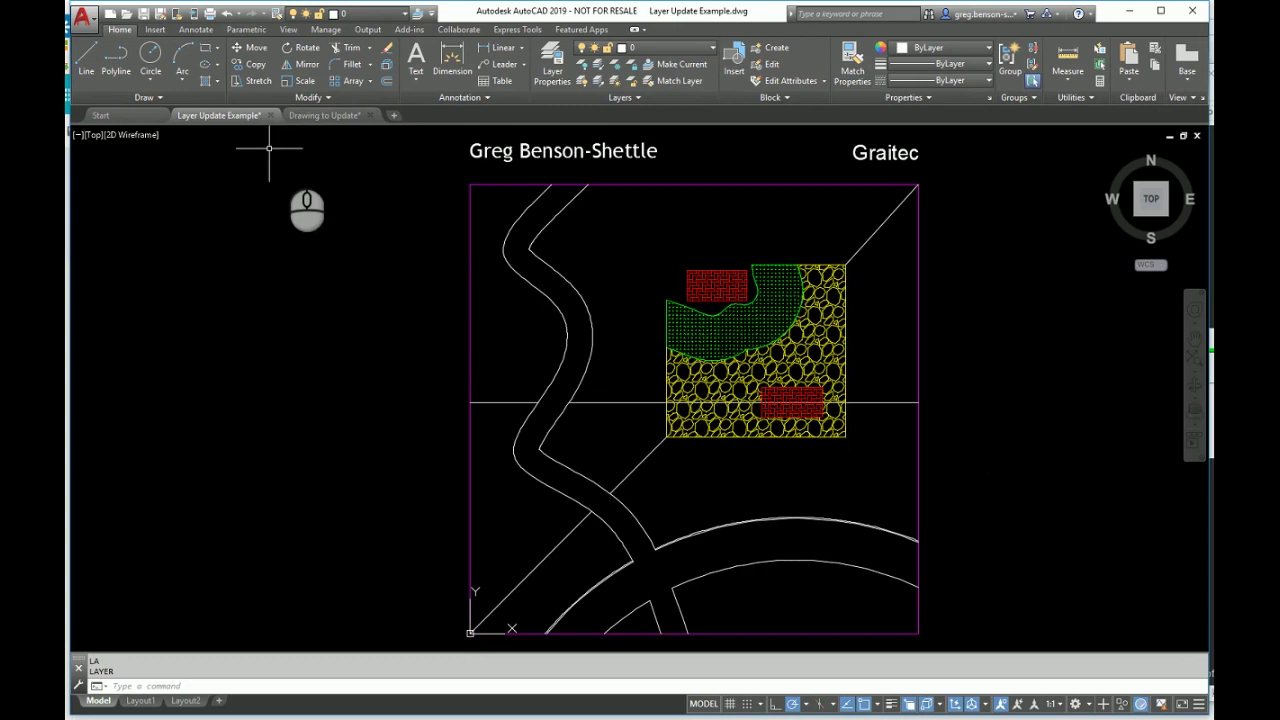
# - Check which layers exist in Drawing to Update.dwg, and return to Layer Update Example.dwg
pyautogui.click(328, 117)
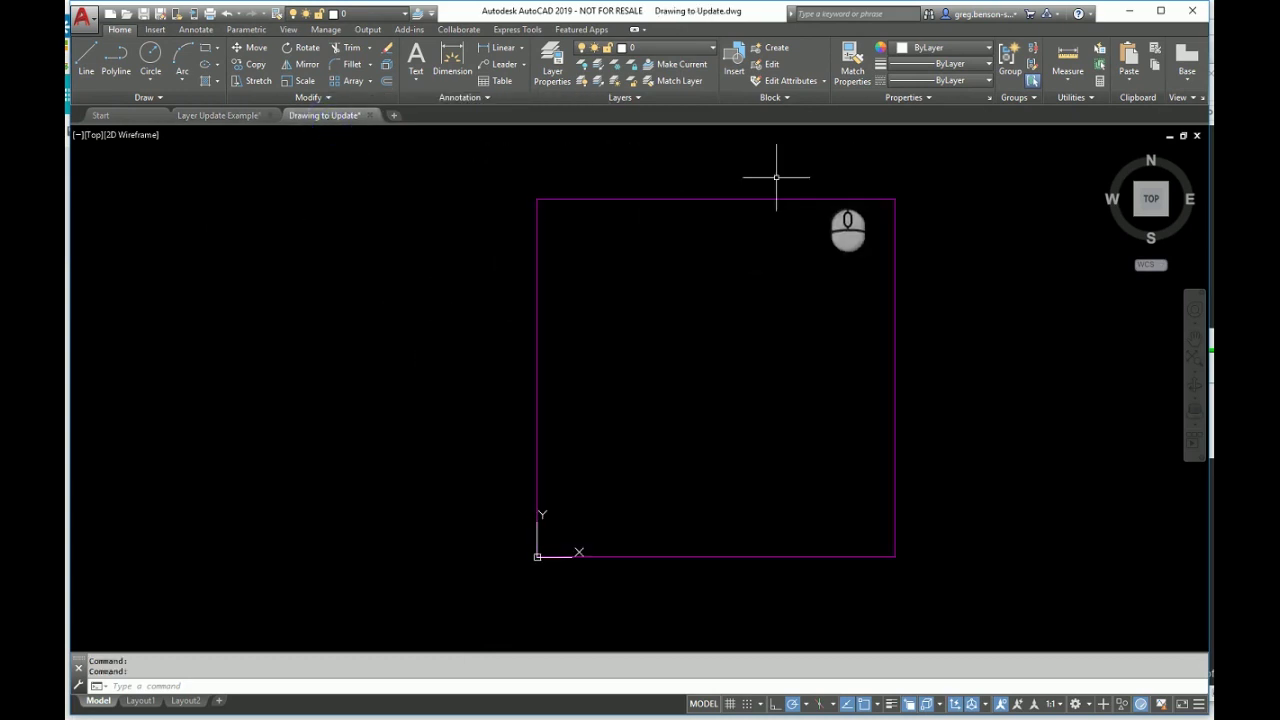
pyautogui.click(695, 49)
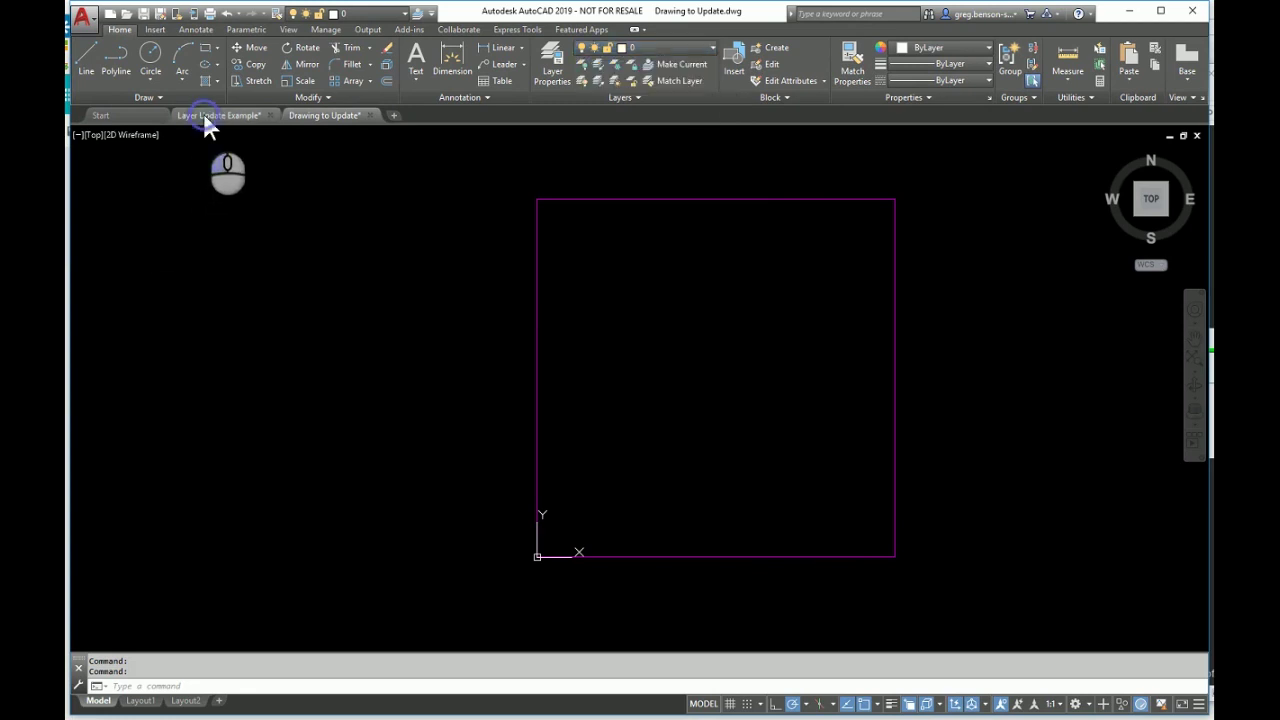
pyautogui.click(236, 116)
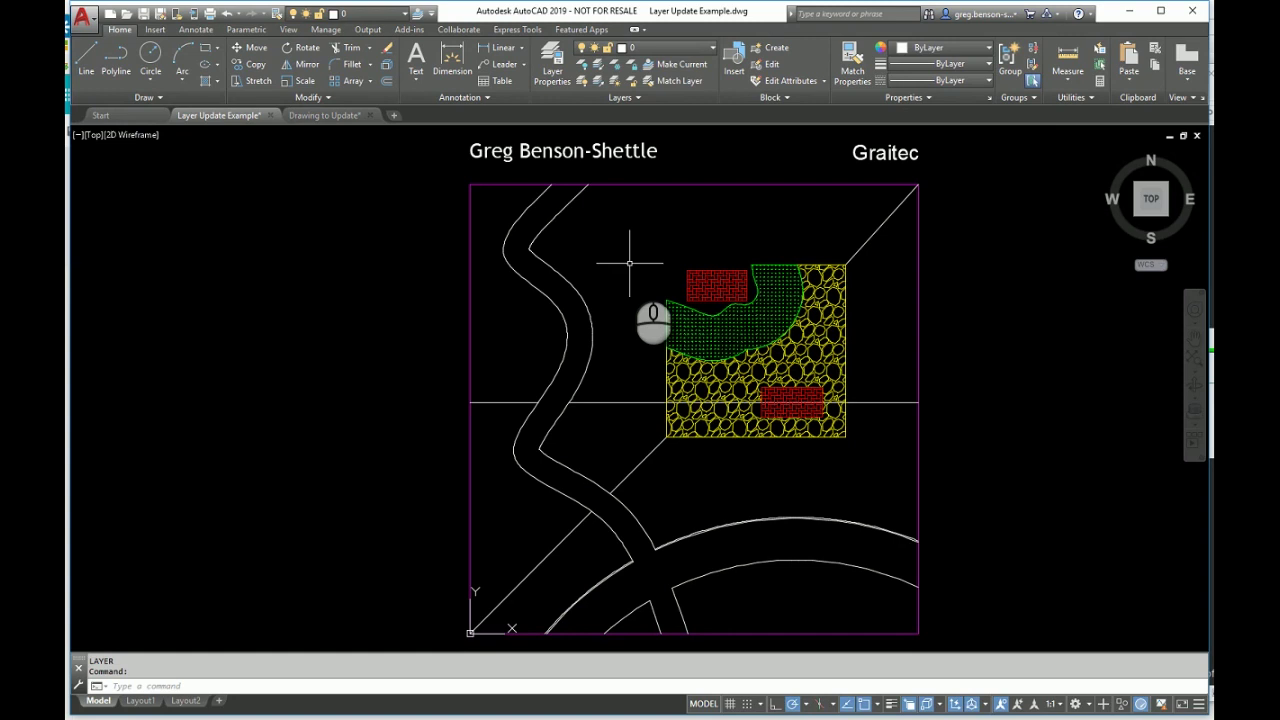
# - Open DesignCenter and browse its folders to the layers of the sample drawing Basic Electronics.dwg
pyautogui.write('DC')
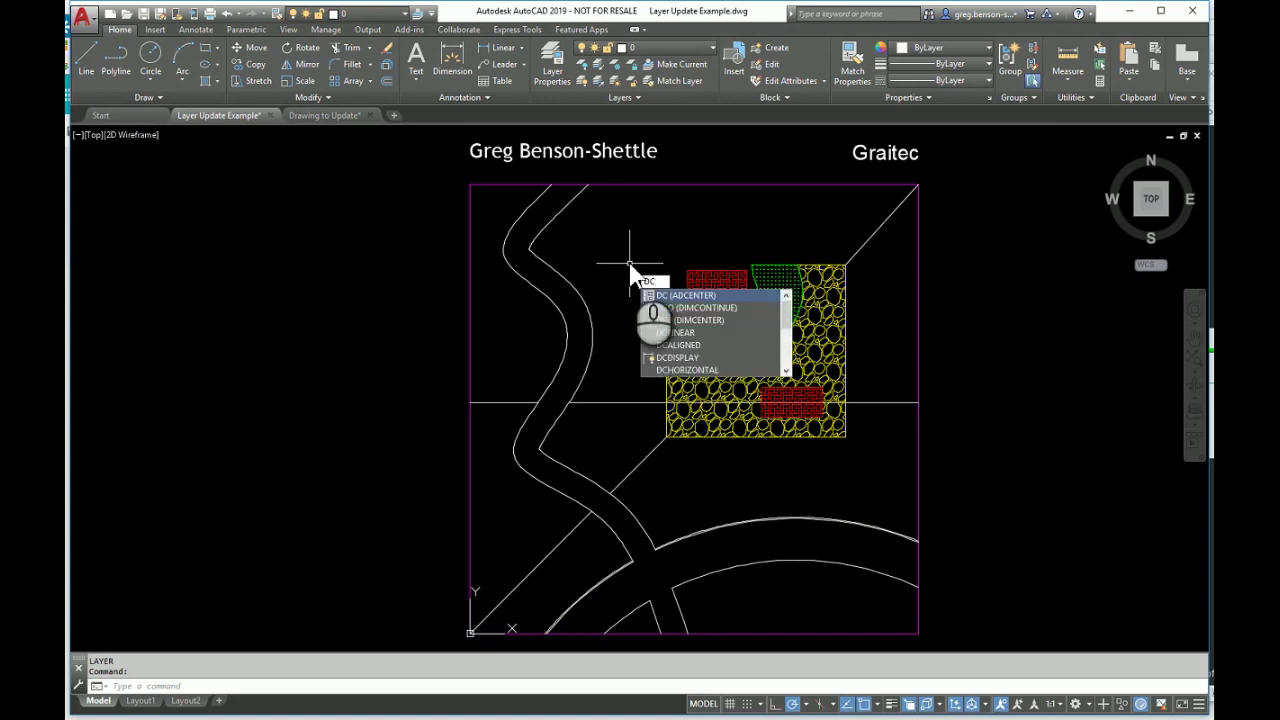
pyautogui.press('Return')
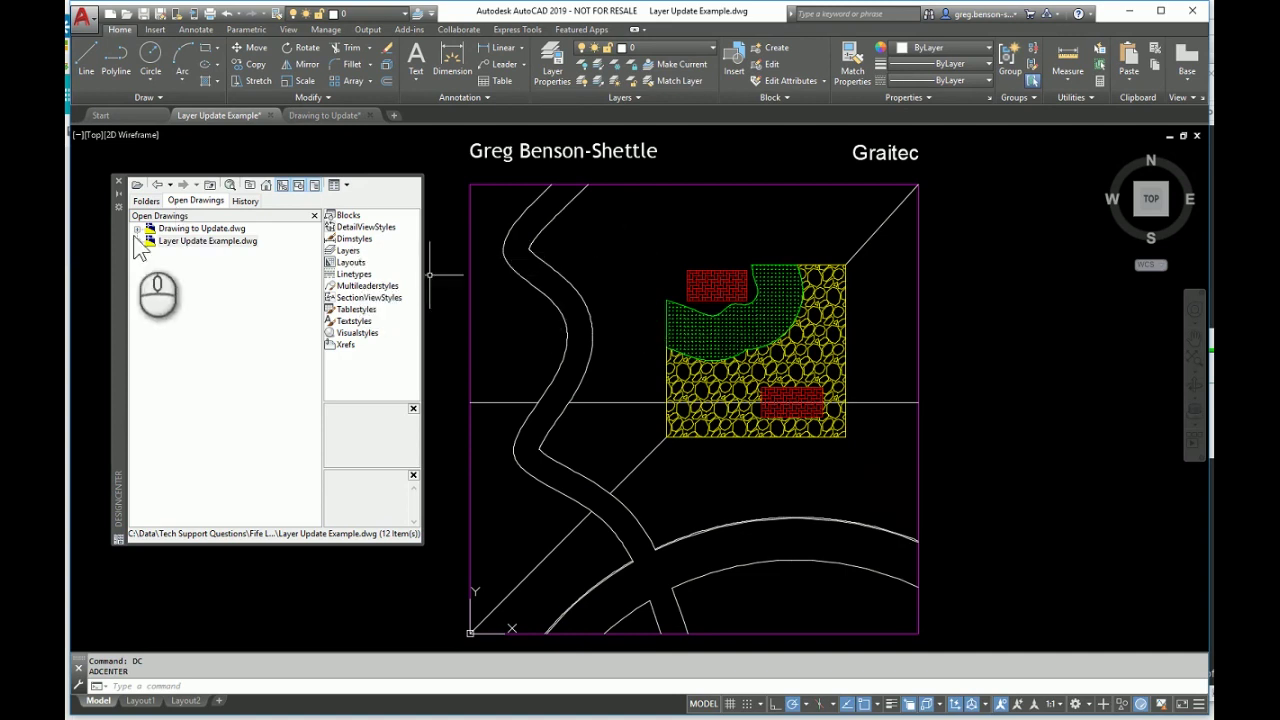
pyautogui.moveTo(113, 258); pyautogui.dragTo(554, 287)
pyautogui.click(584, 230)
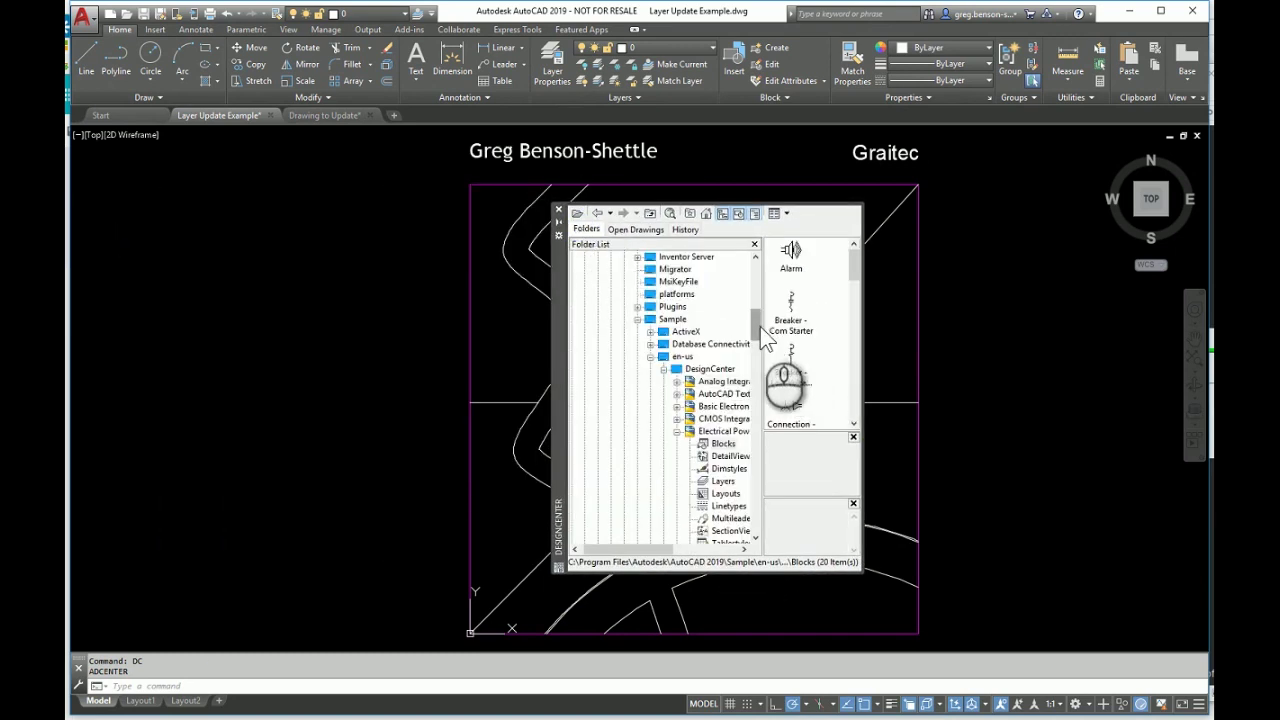
pyautogui.moveTo(760, 326); pyautogui.dragTo(754, 270)
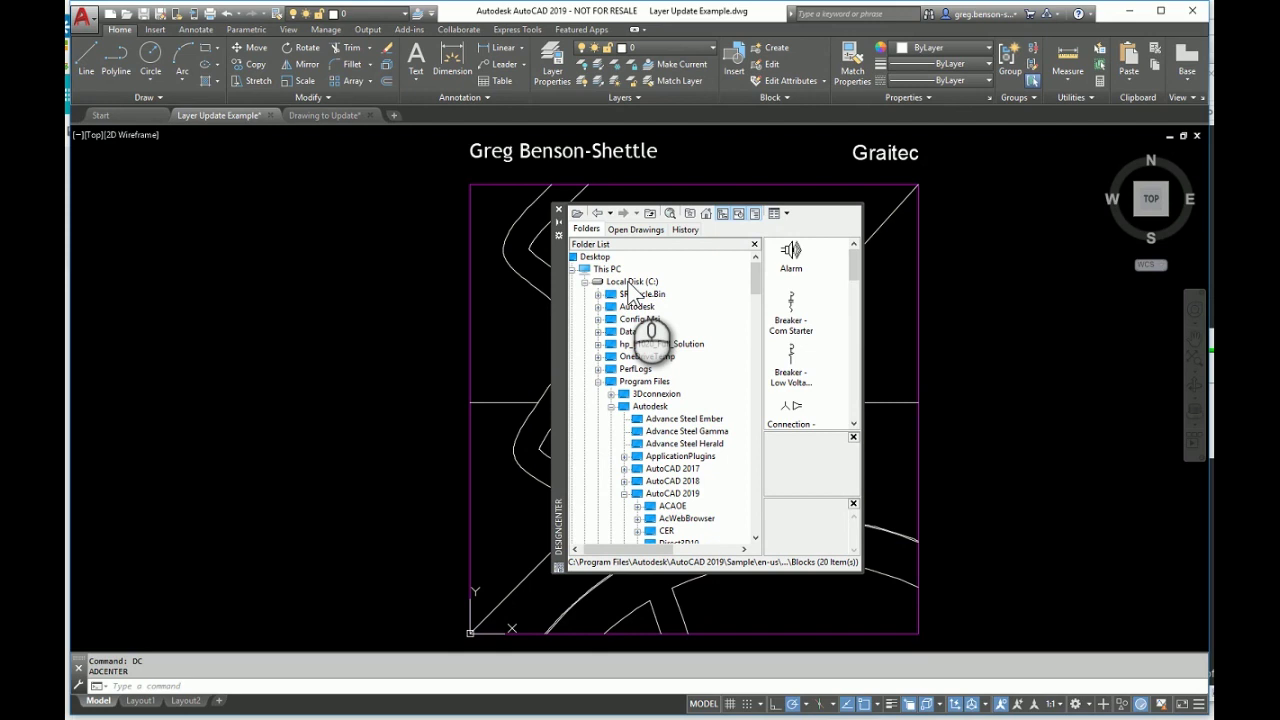
pyautogui.moveTo(758, 281); pyautogui.dragTo(757, 332)
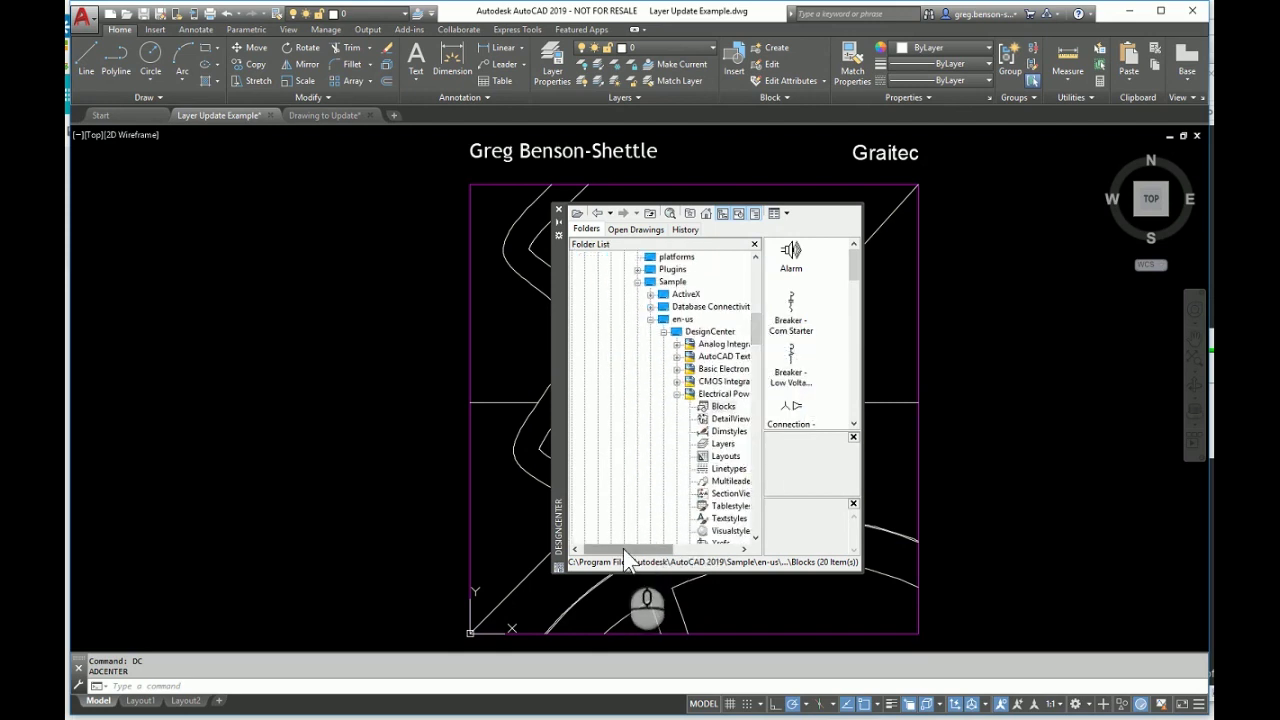
pyautogui.moveTo(623, 548); pyautogui.dragTo(666, 558)
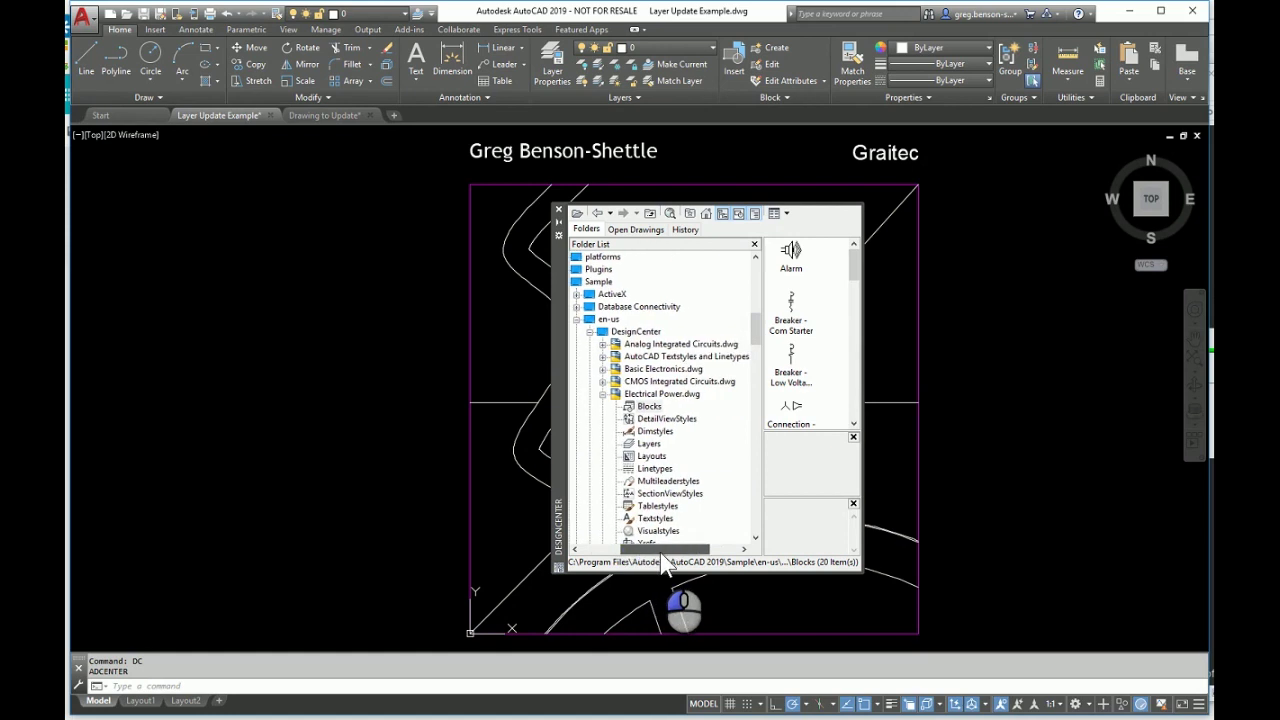
pyautogui.click(603, 394)
pyautogui.click(603, 369)
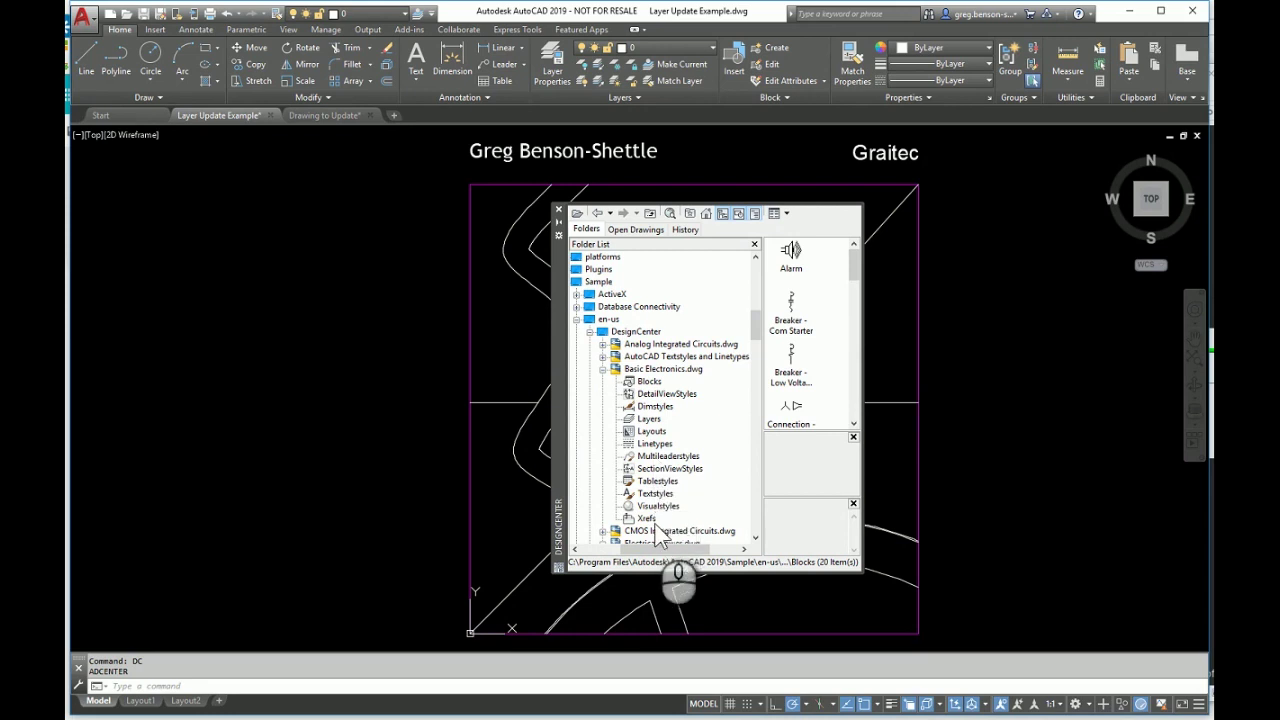
pyautogui.click(648, 419)
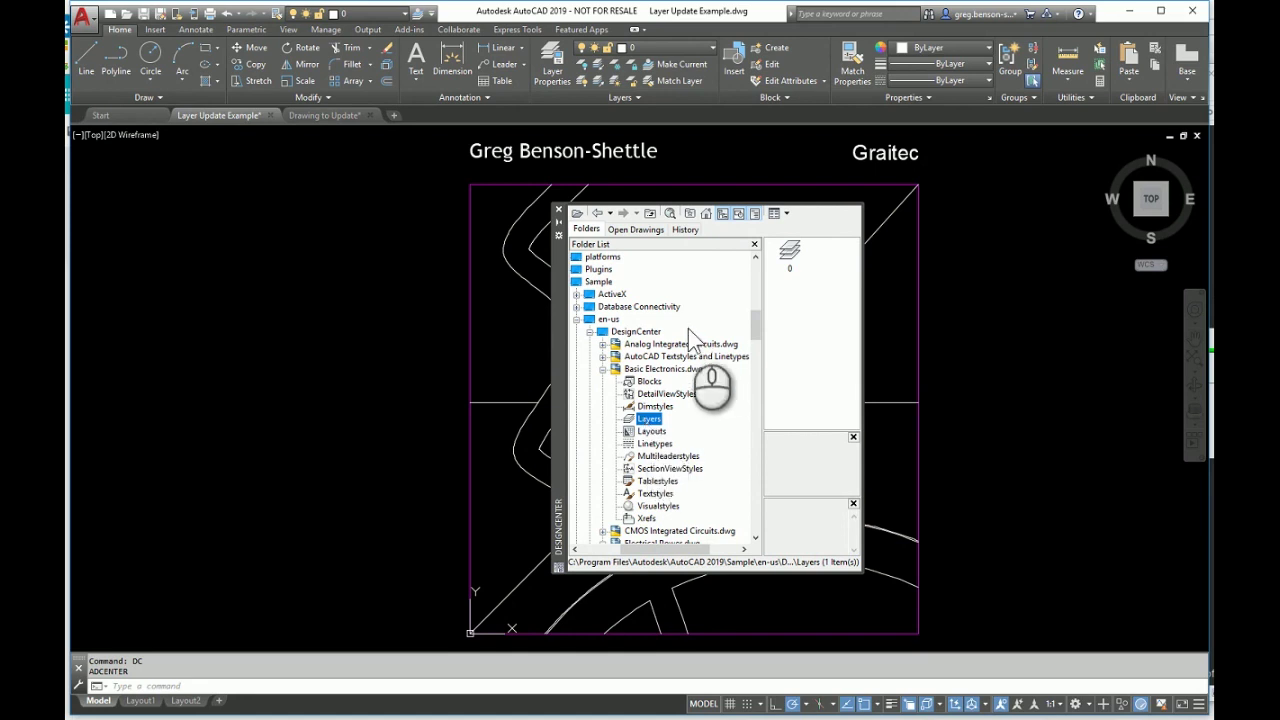
# - Compare the layers of the open drawings Layer Update Example.dwg and Drawing to Update.dwg in DesignCenter
pyautogui.click(634, 231)
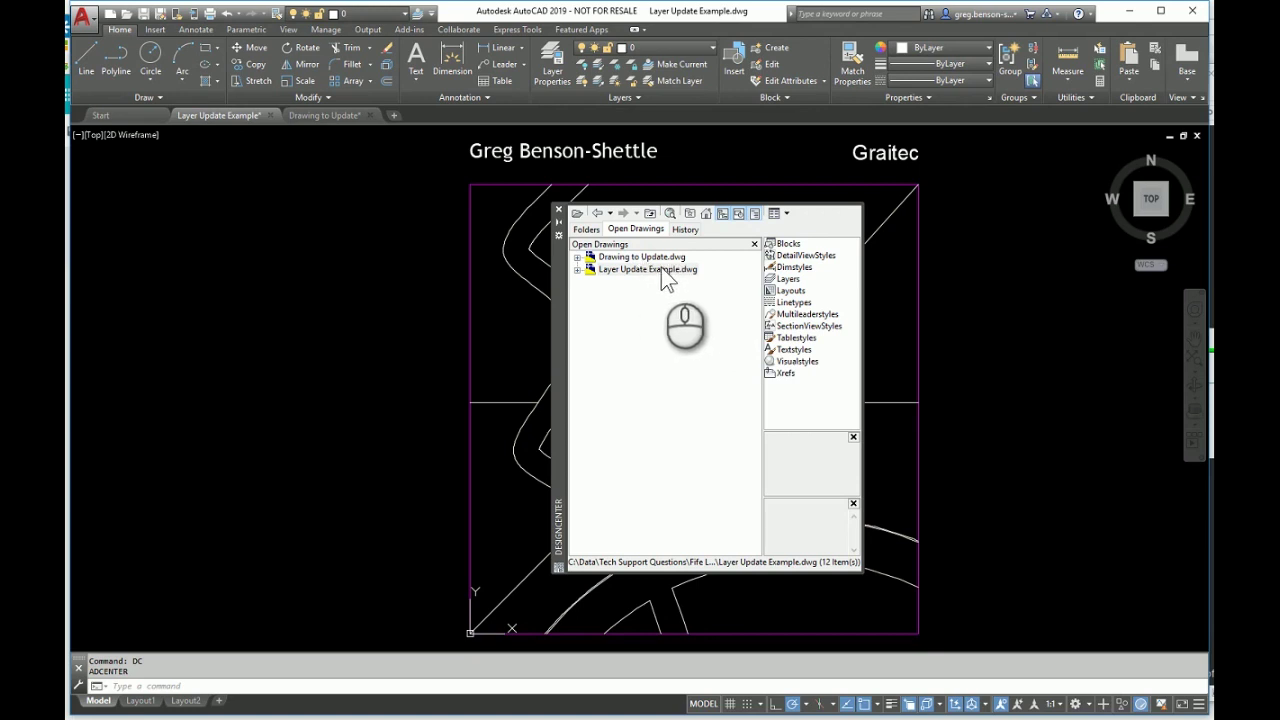
pyautogui.click(578, 270)
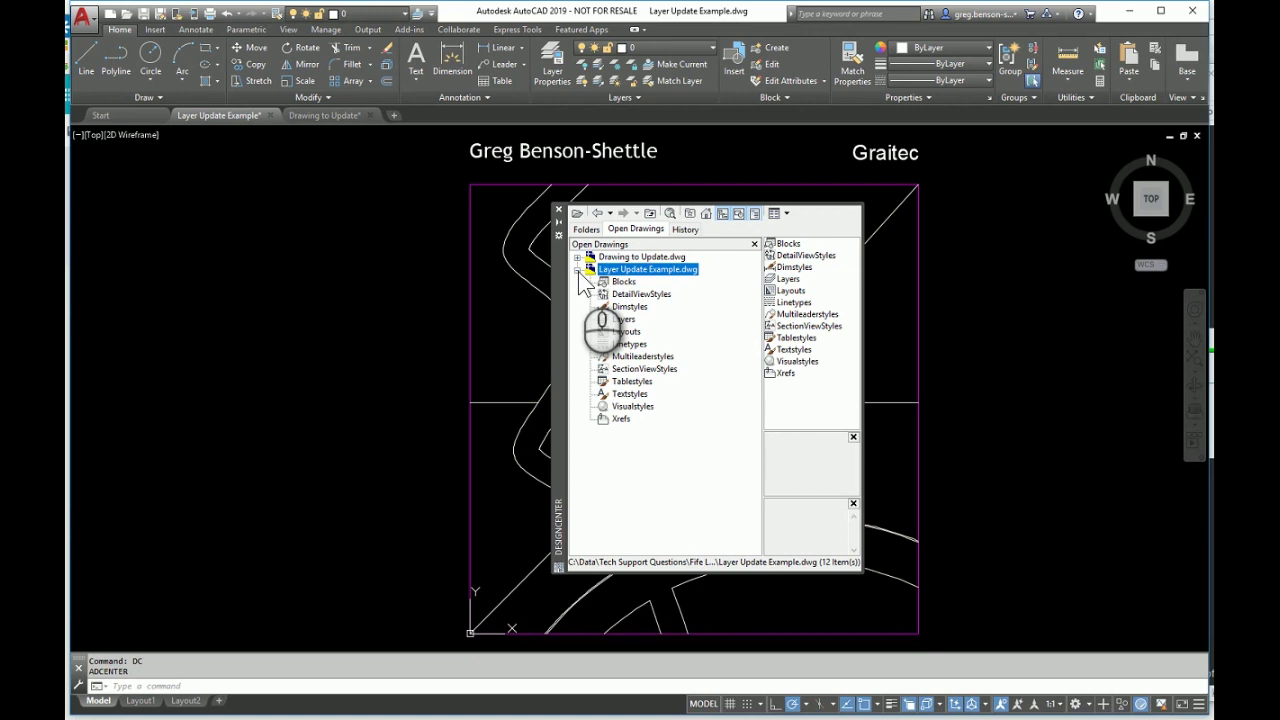
pyautogui.click(620, 319)
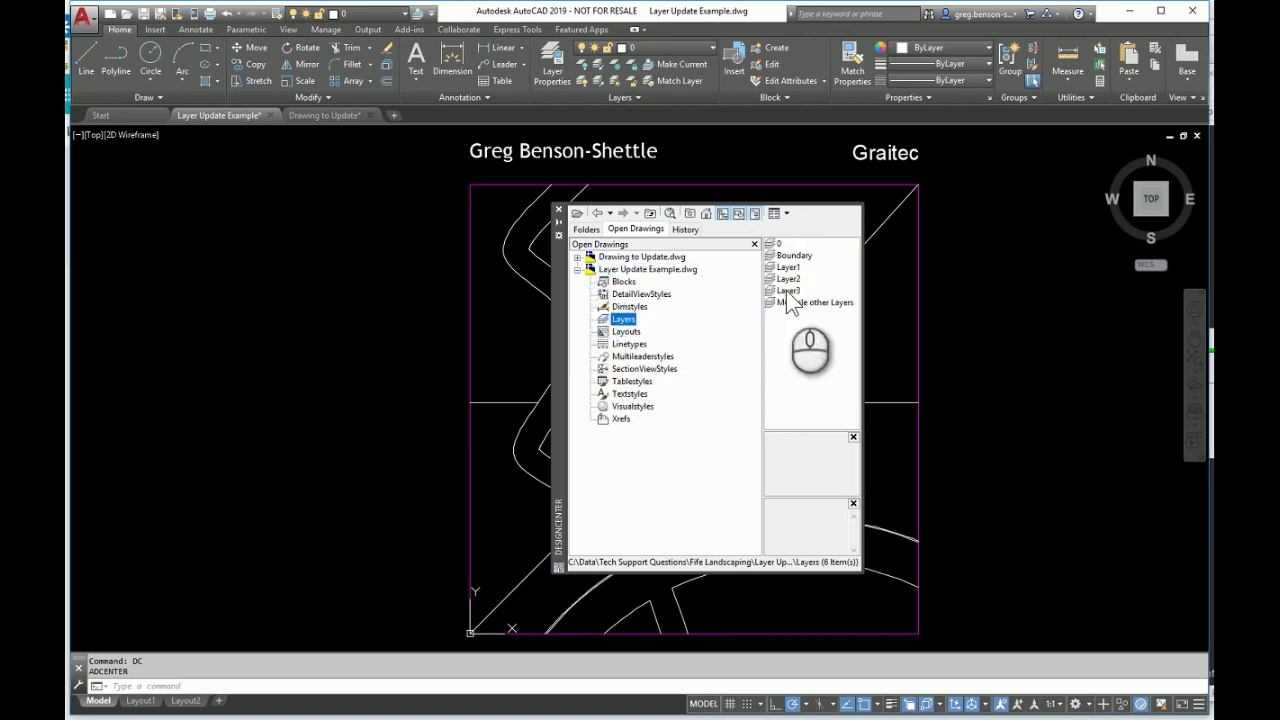
pyautogui.click(578, 258)
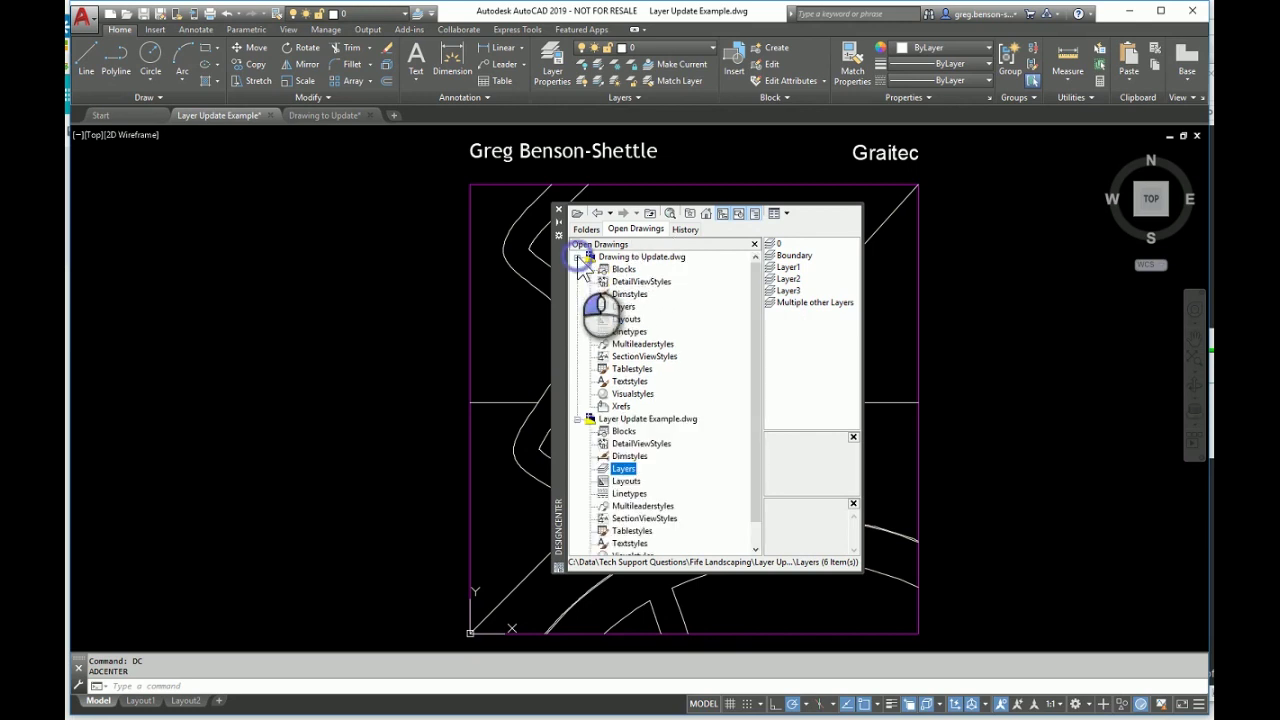
pyautogui.click(608, 309)
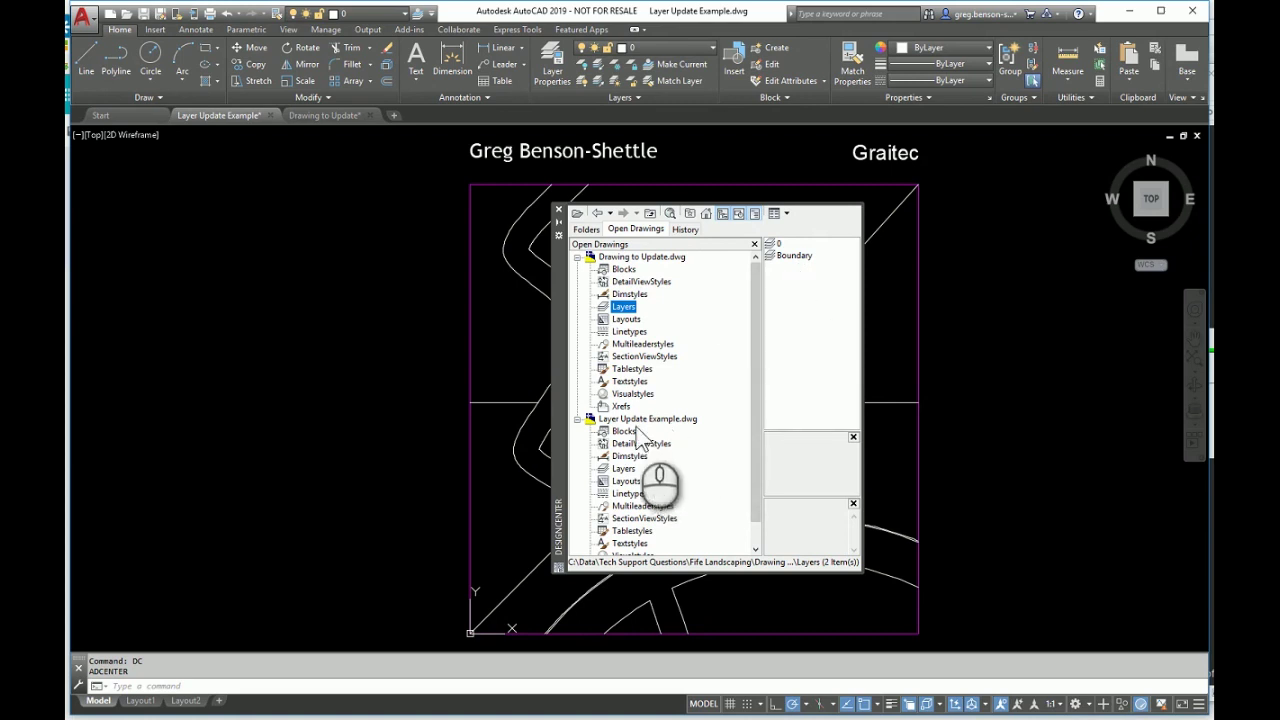
pyautogui.click(577, 259)
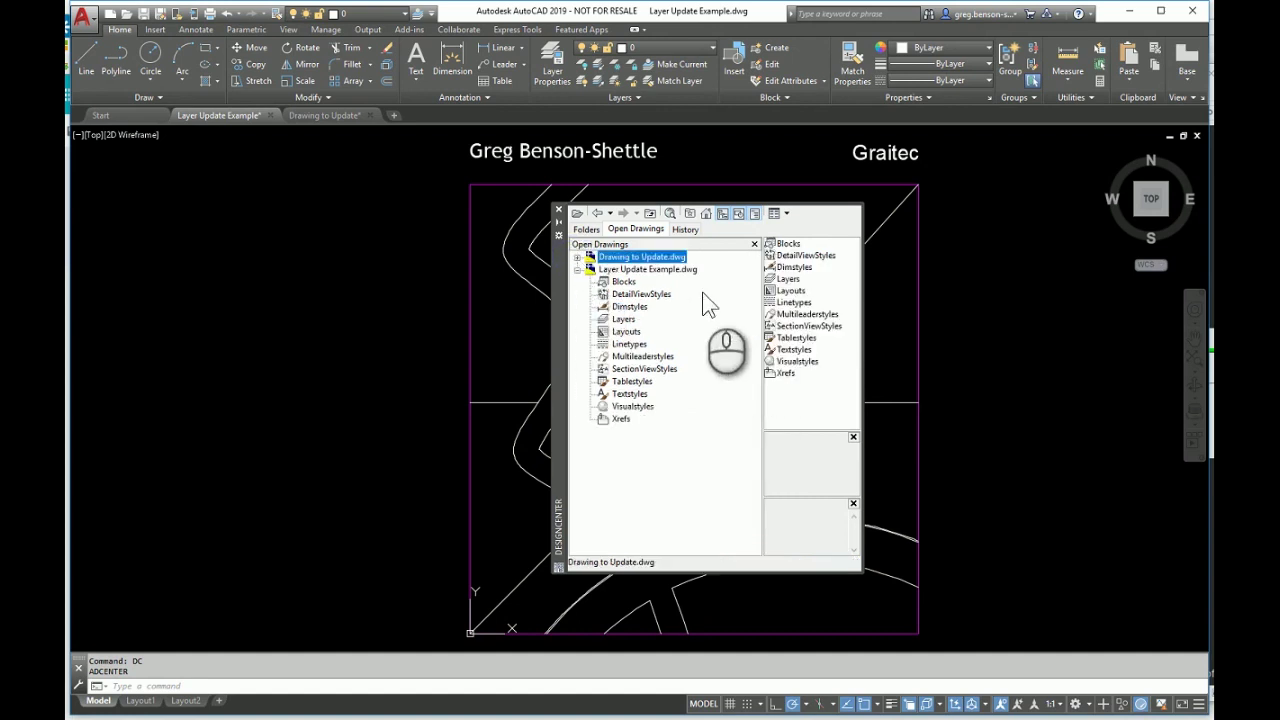
# - Copy Layer1, Layer2 and Layer3 from Layer Update Example.dwg into Drawing to Update.dwg through DesignCenter, and check the layer list
pyautogui.moveTo(565, 385); pyautogui.dragTo(265, 387)
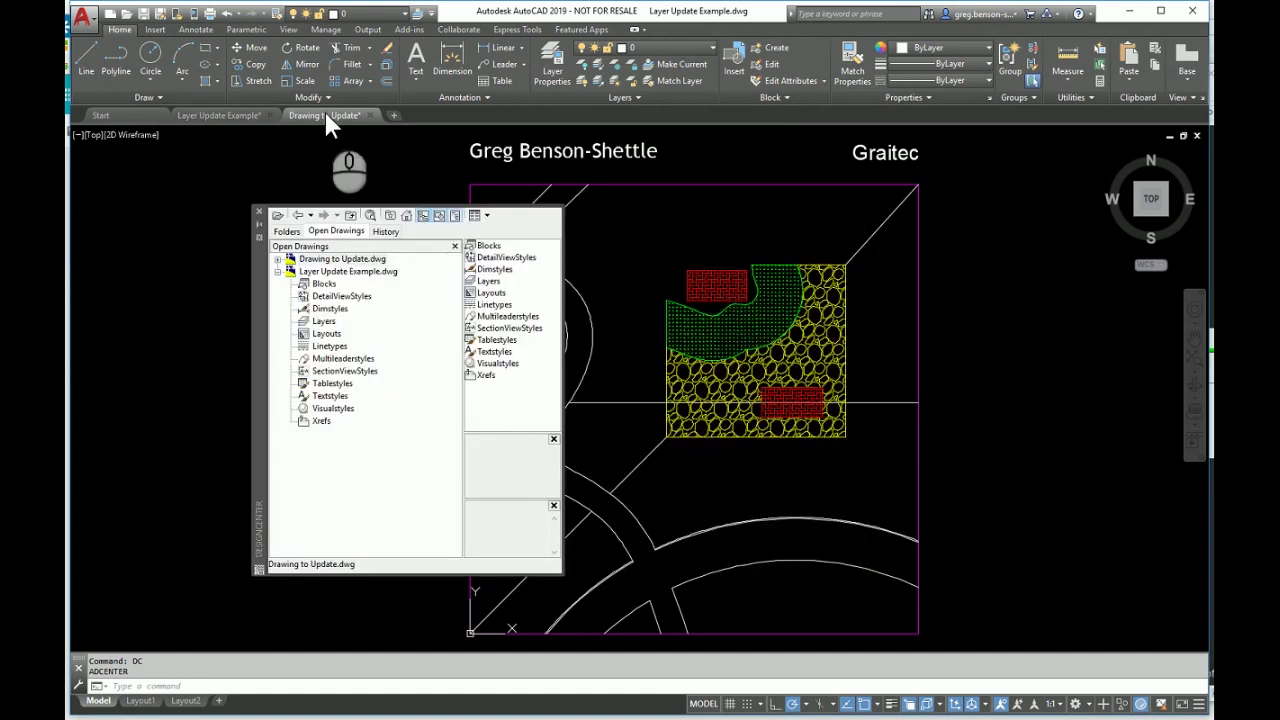
pyautogui.click(325, 115)
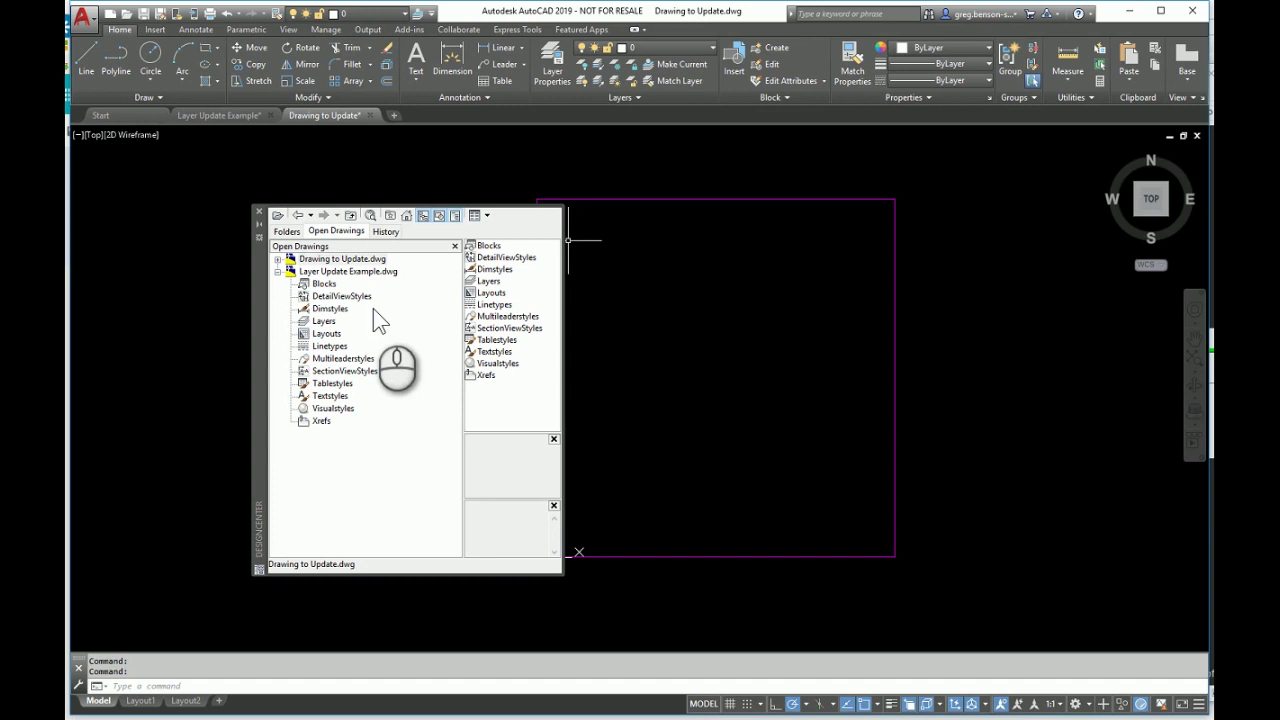
pyautogui.click(324, 322)
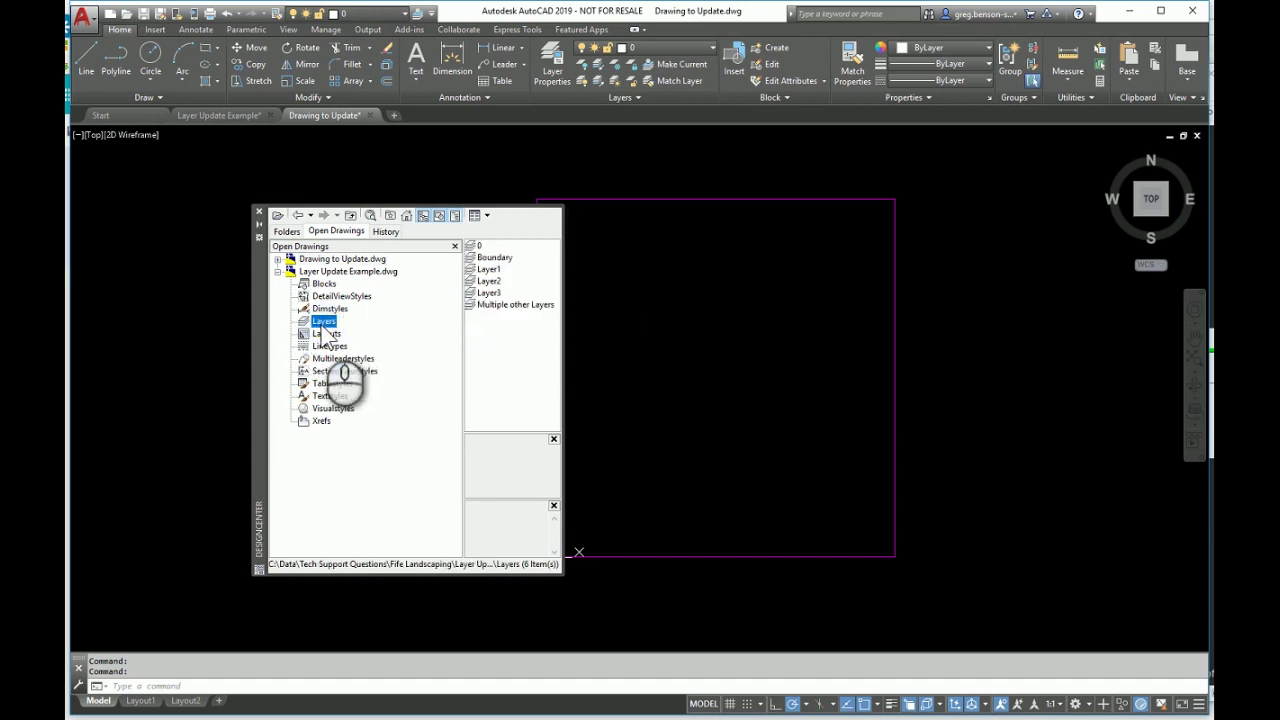
pyautogui.click(489, 270)
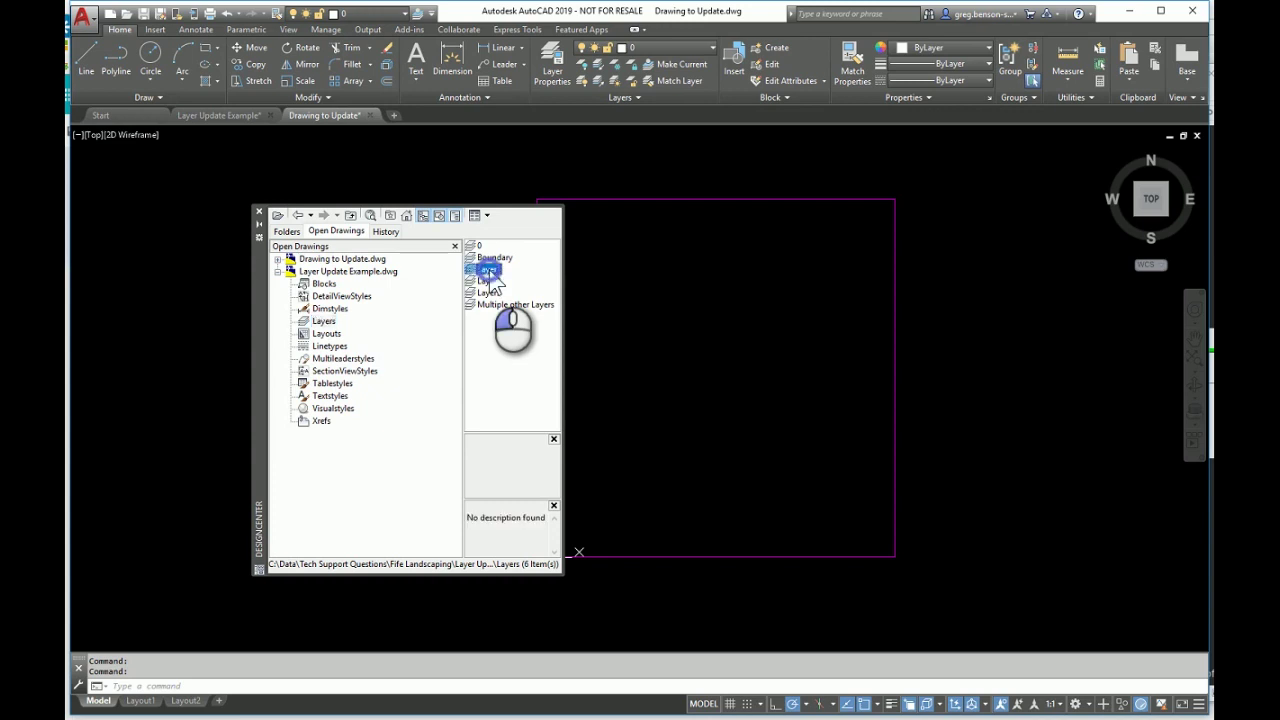
pyautogui.keyDown('shift'); pyautogui.click(489, 293); pyautogui.keyUp('shift')
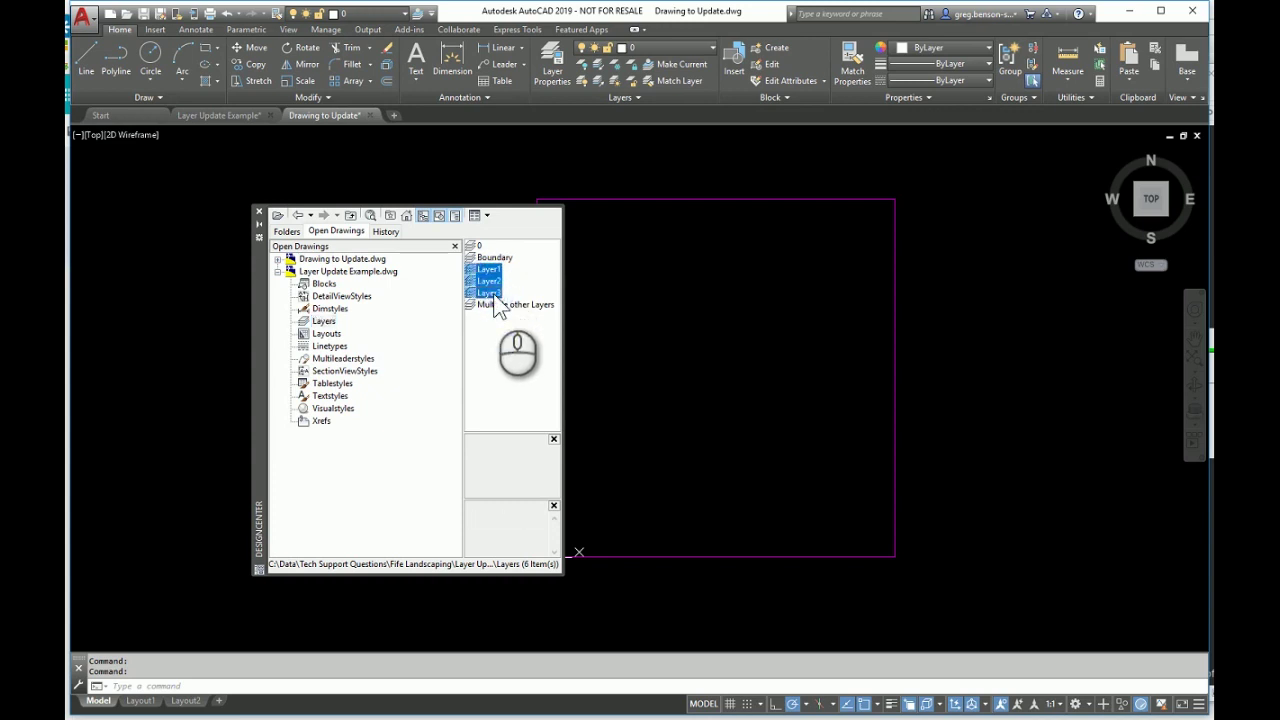
pyautogui.moveTo(494, 299); pyautogui.dragTo(715, 310)
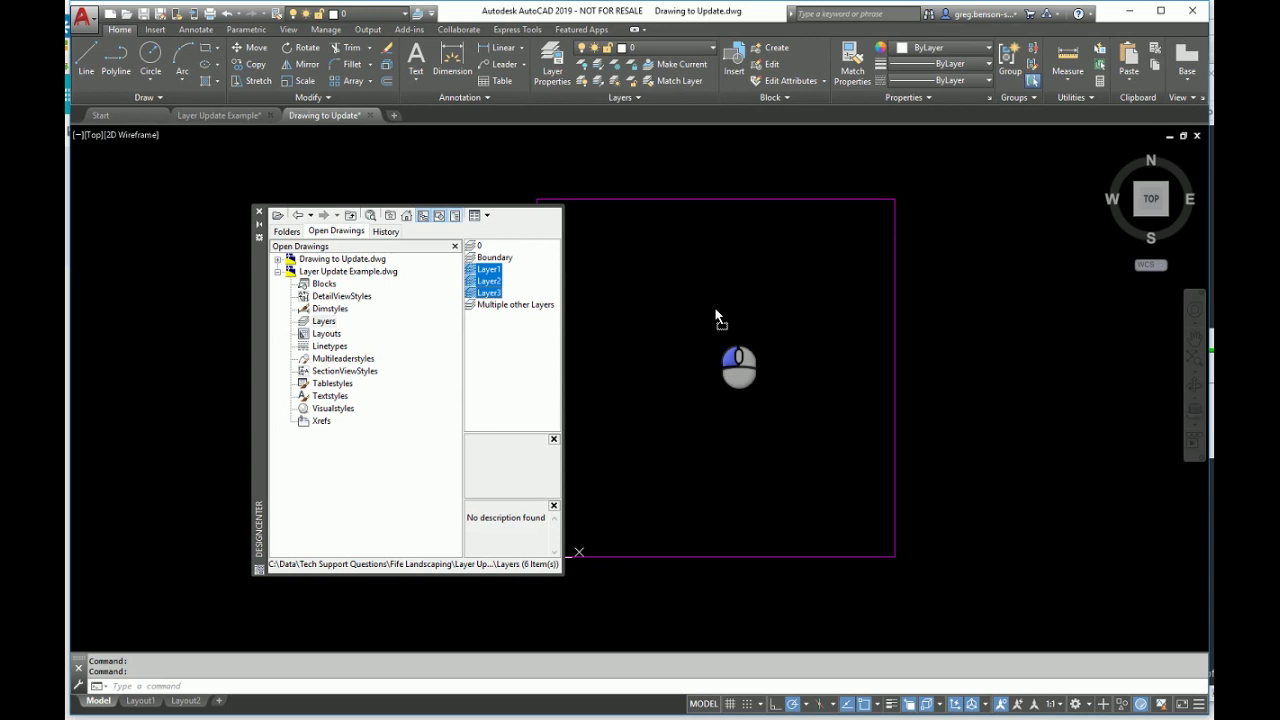
pyautogui.moveTo(715, 310); pyautogui.dragTo(715, 310)
pyautogui.moveTo(715, 310); pyautogui.dragTo(715, 310)
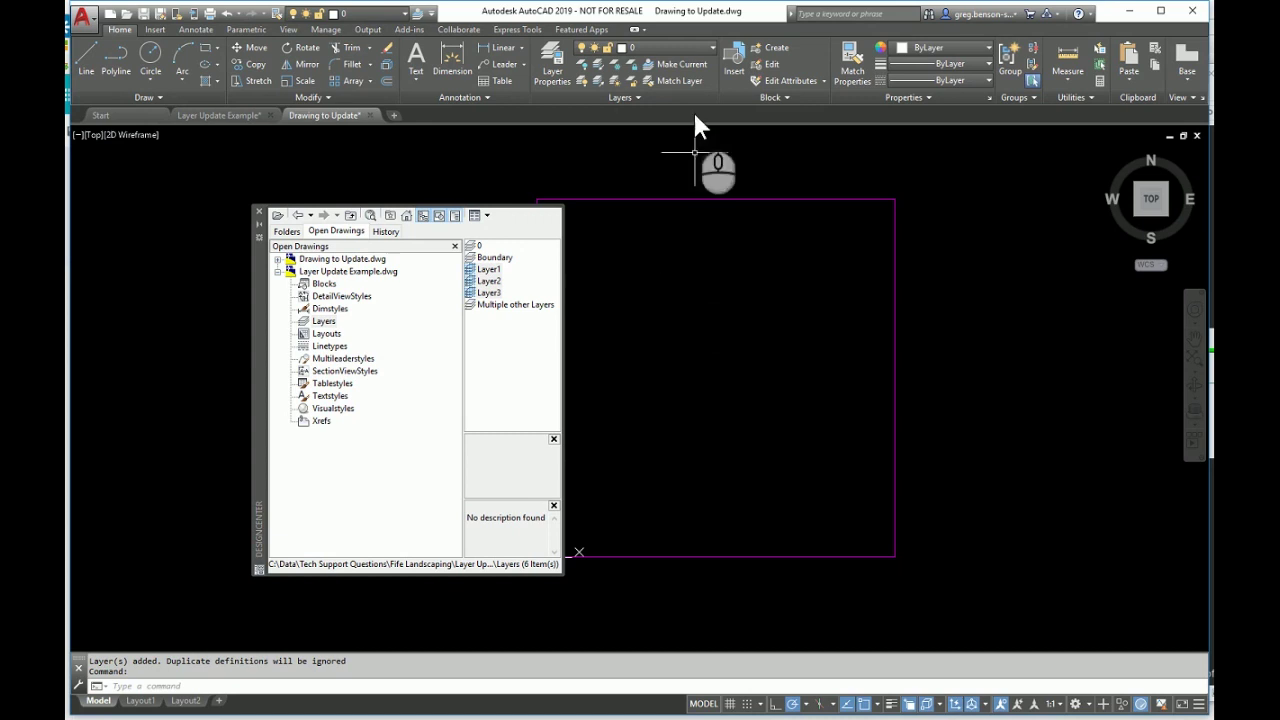
pyautogui.click(688, 51)
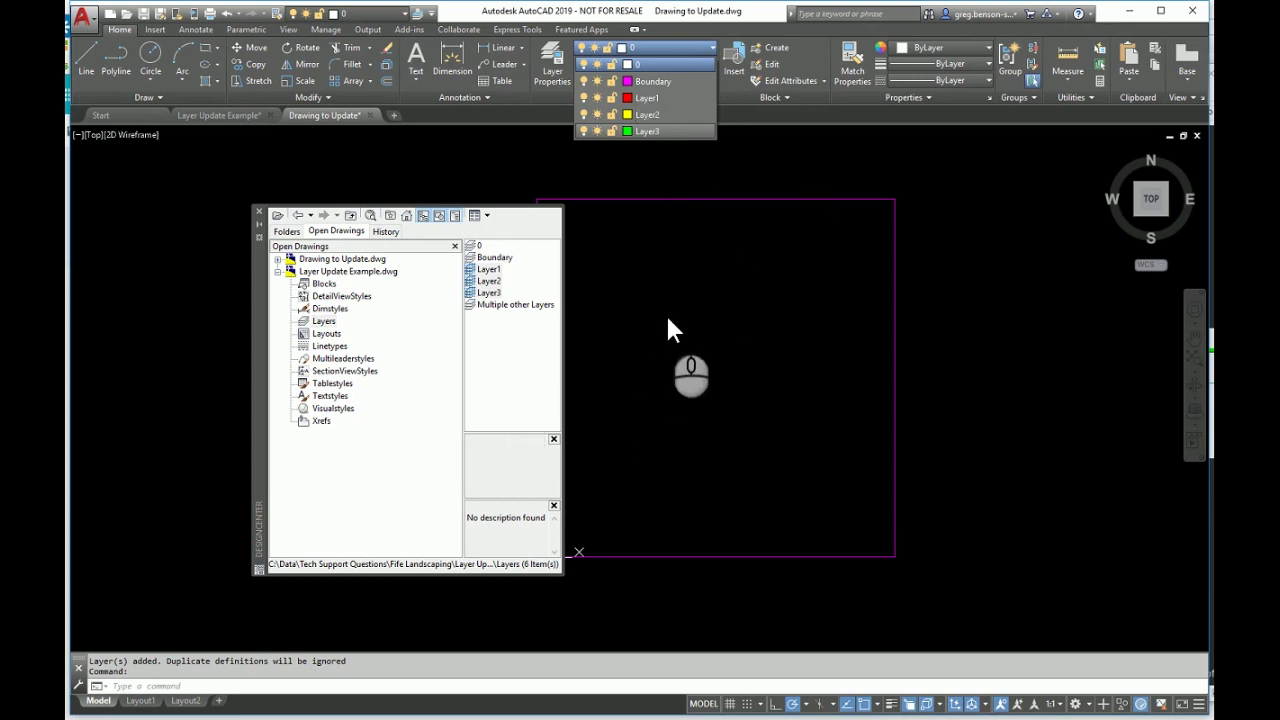
# - Undo the layer import in Drawing to Update.dwg and check its layer list
pyautogui.click(239, 14)
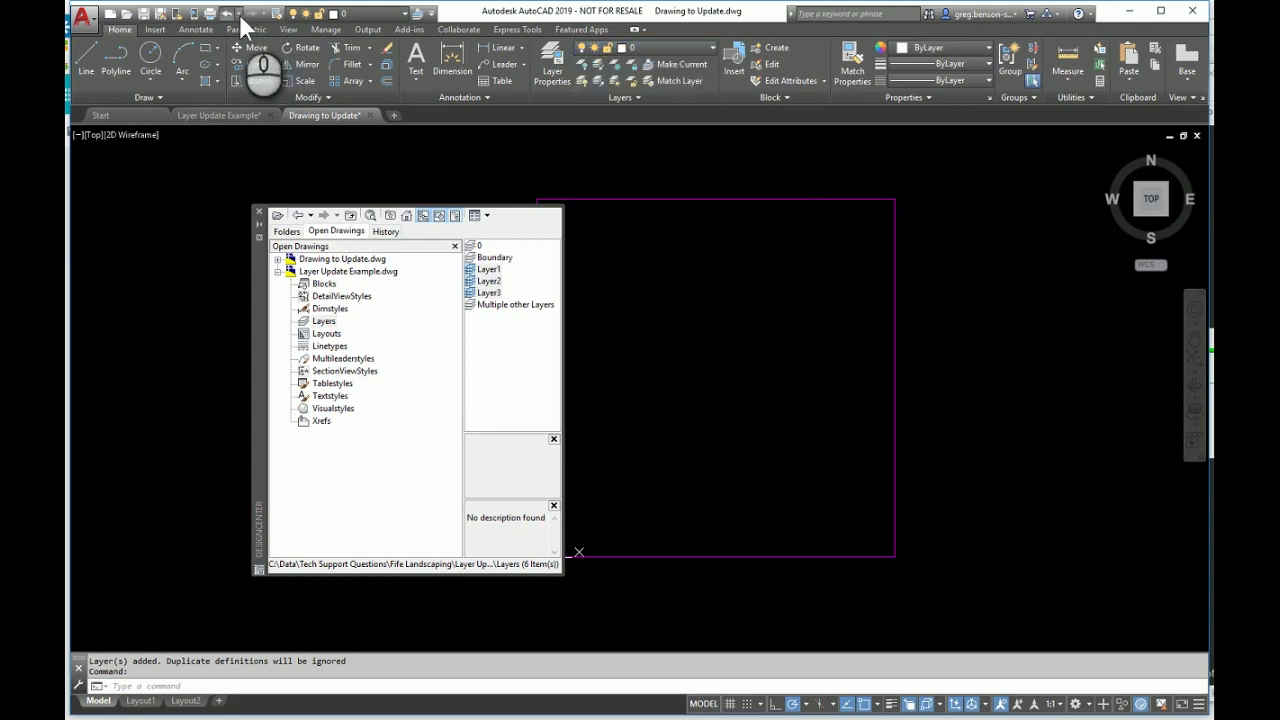
pyautogui.click(228, 14)
pyautogui.click(687, 47)
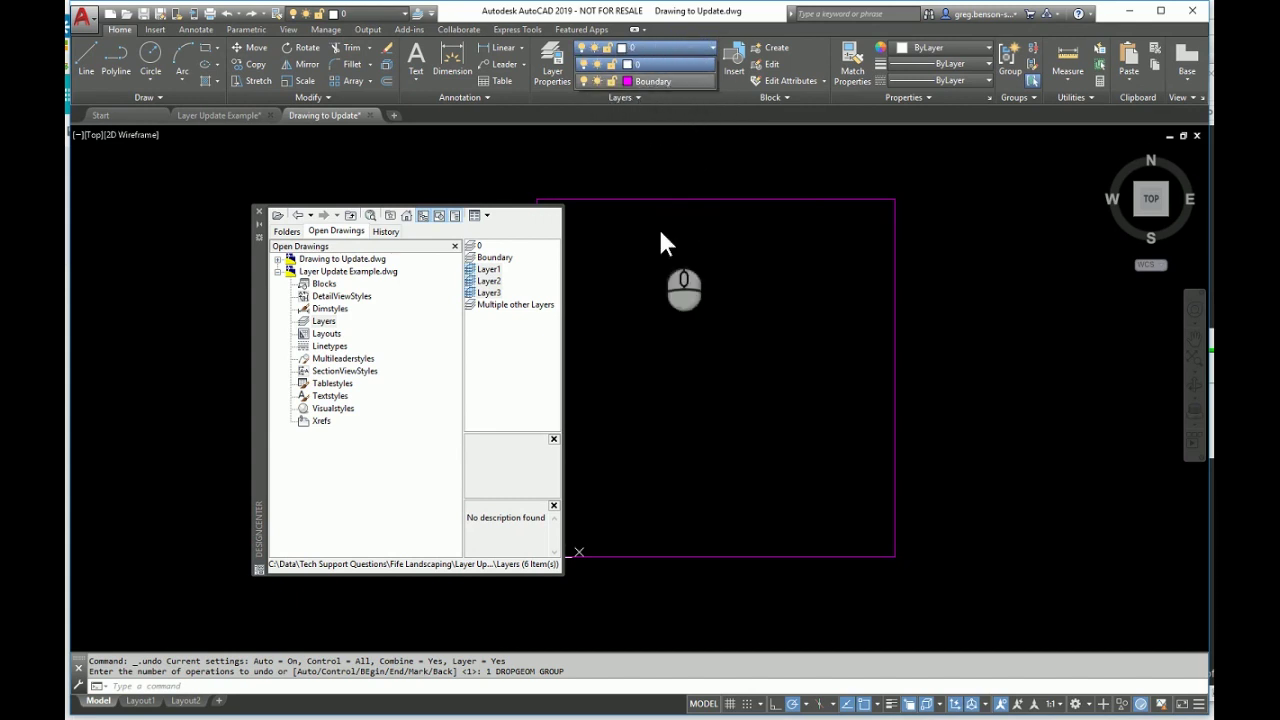
pyautogui.click(222, 140)
# - Close DesignCenter and switch to Layer Update Example.dwg
pyautogui.moveTo(218, 115)
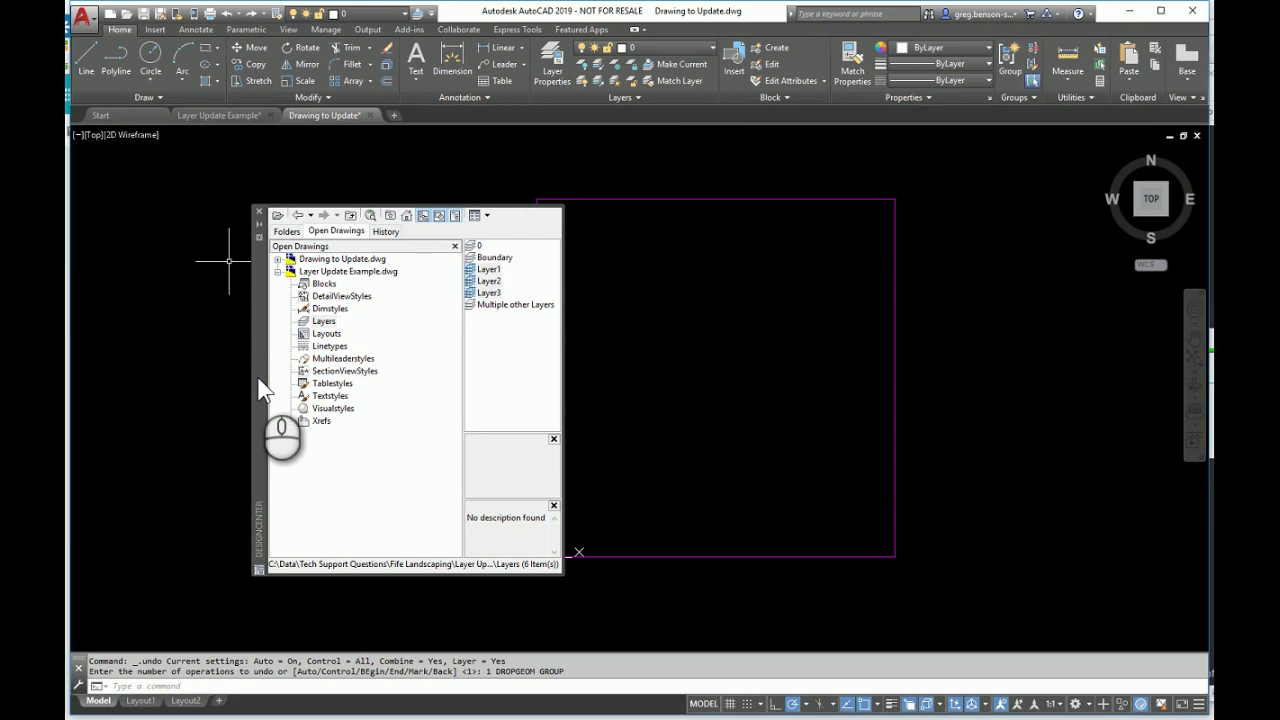
pyautogui.click(258, 212)
pyautogui.click(234, 113)
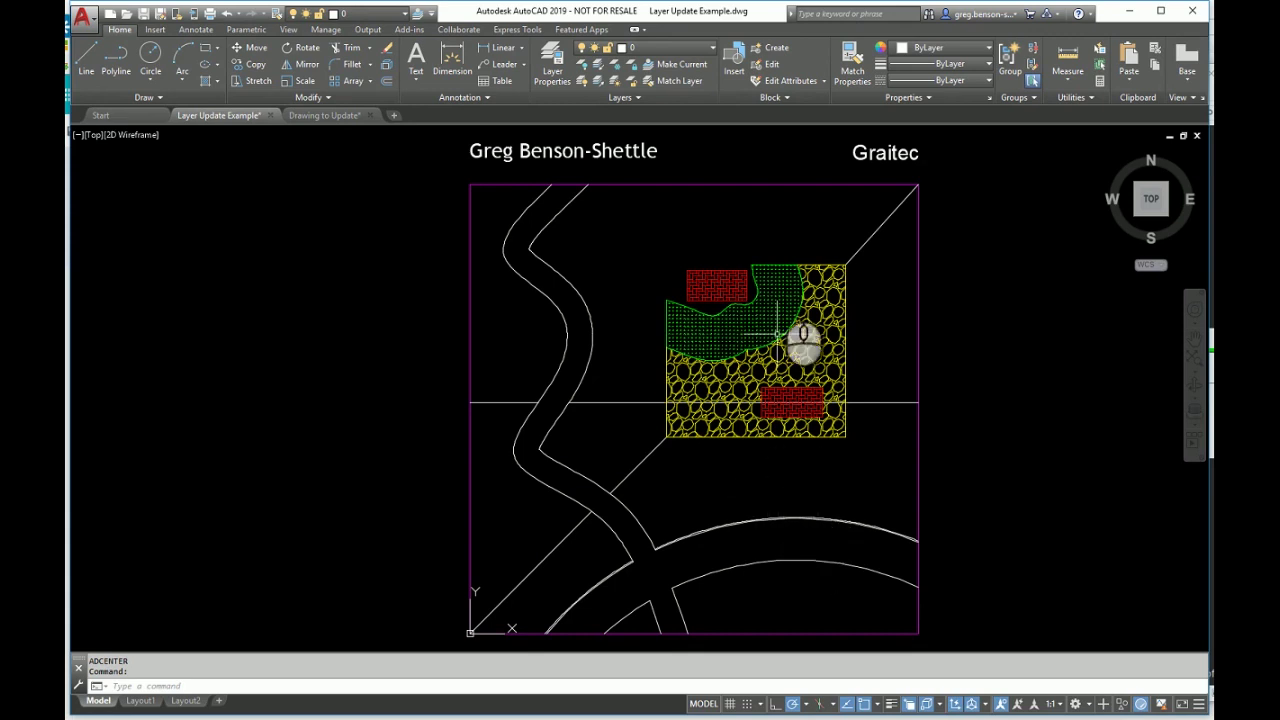
# - Try Select Similar on the upper red brick hatch, inspect which objects it picks up, and clear the selection
pyautogui.click(708, 278)
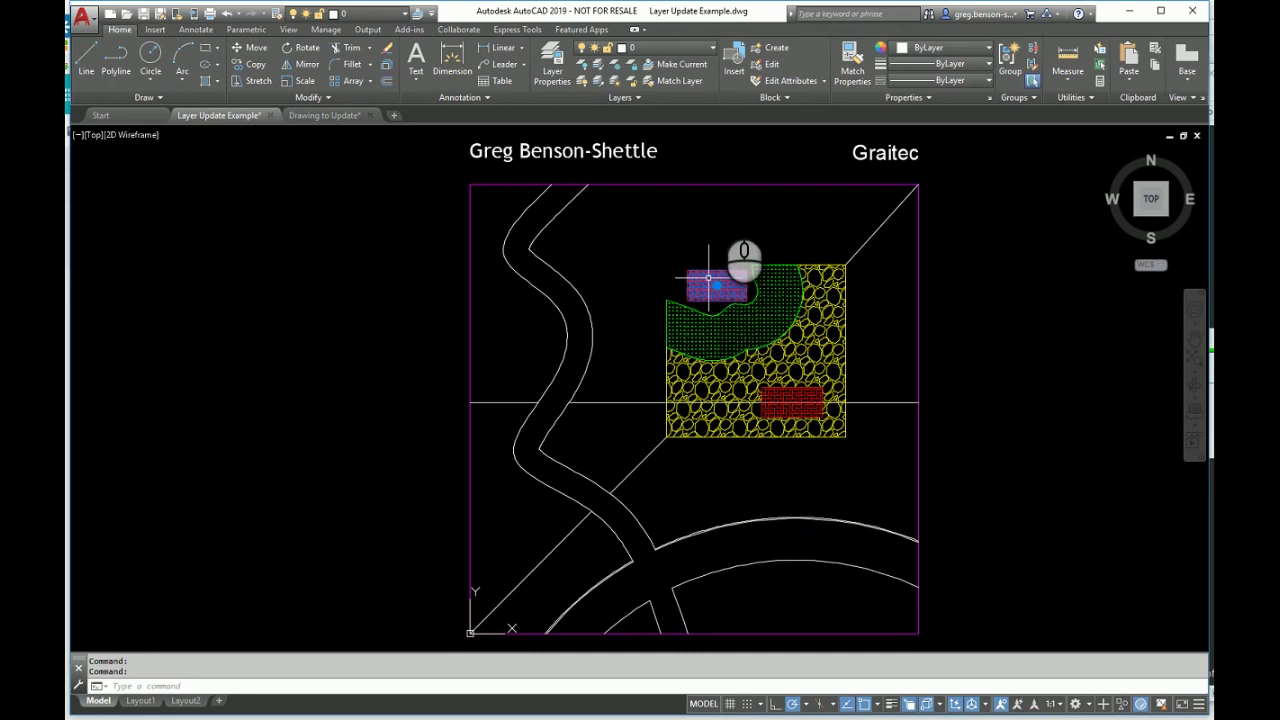
pyautogui.rightClick(718, 228)
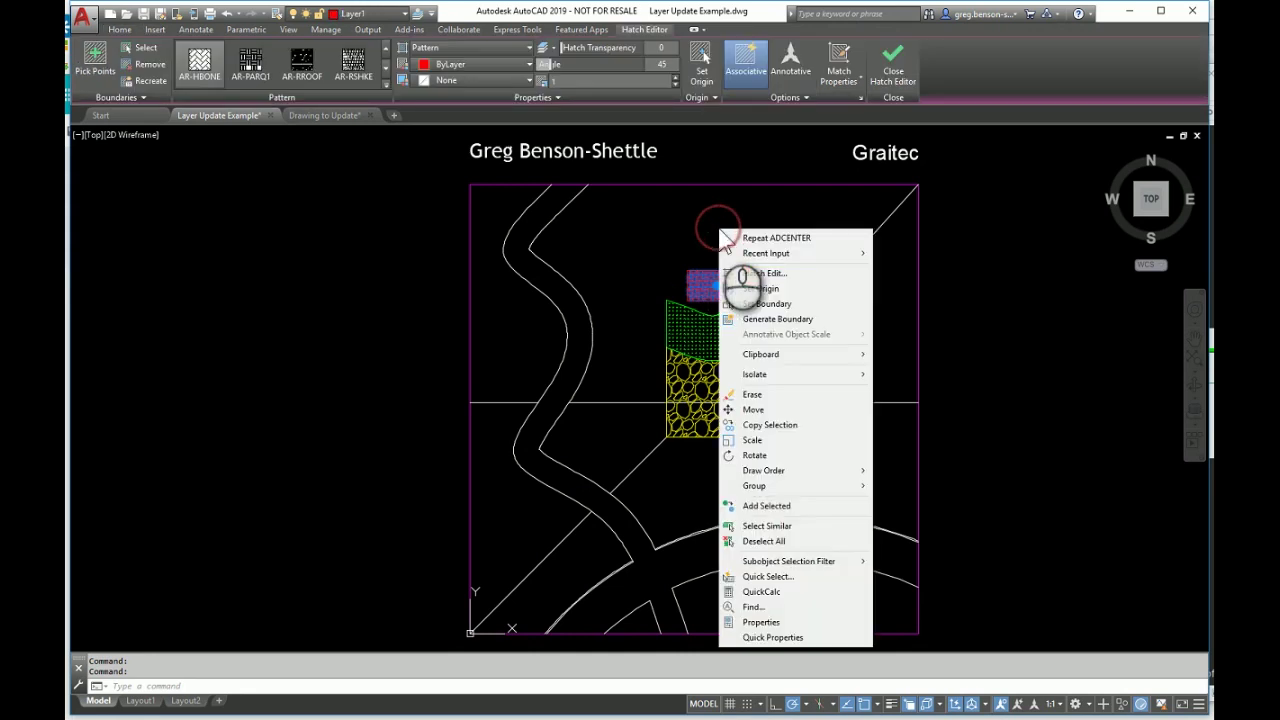
pyautogui.click(770, 526)
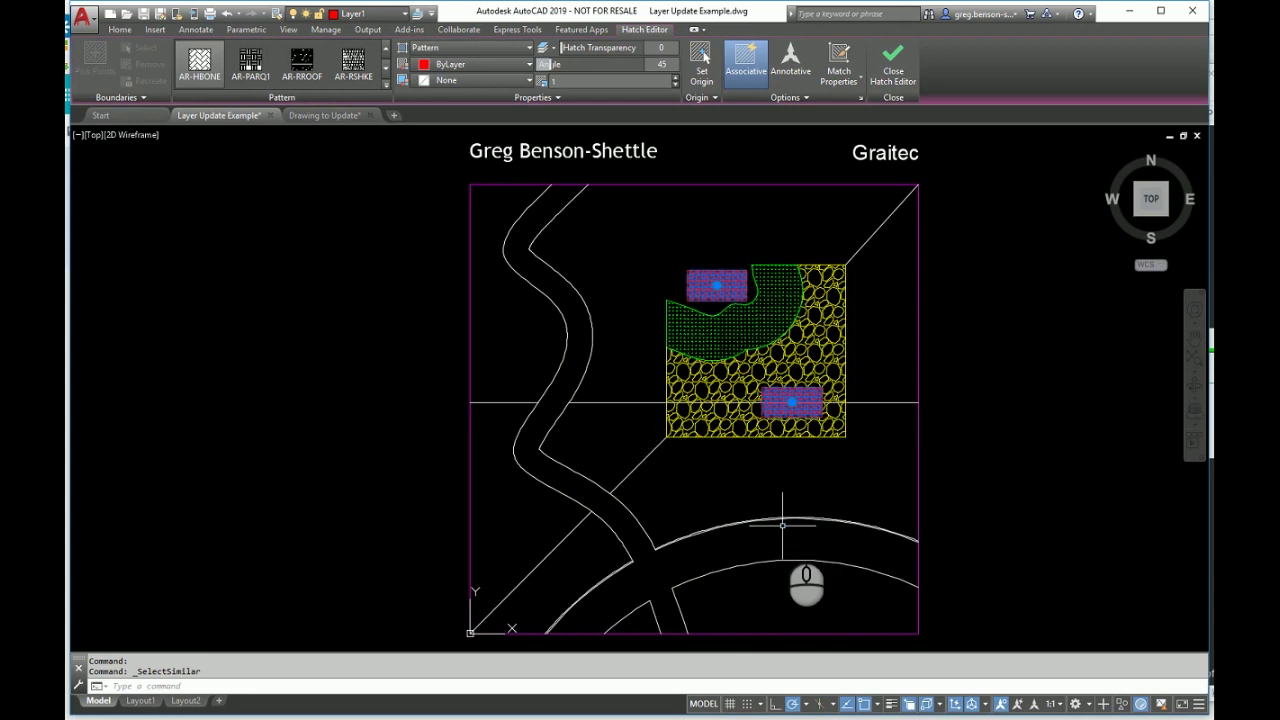
pyautogui.scroll(5, 684, 272)
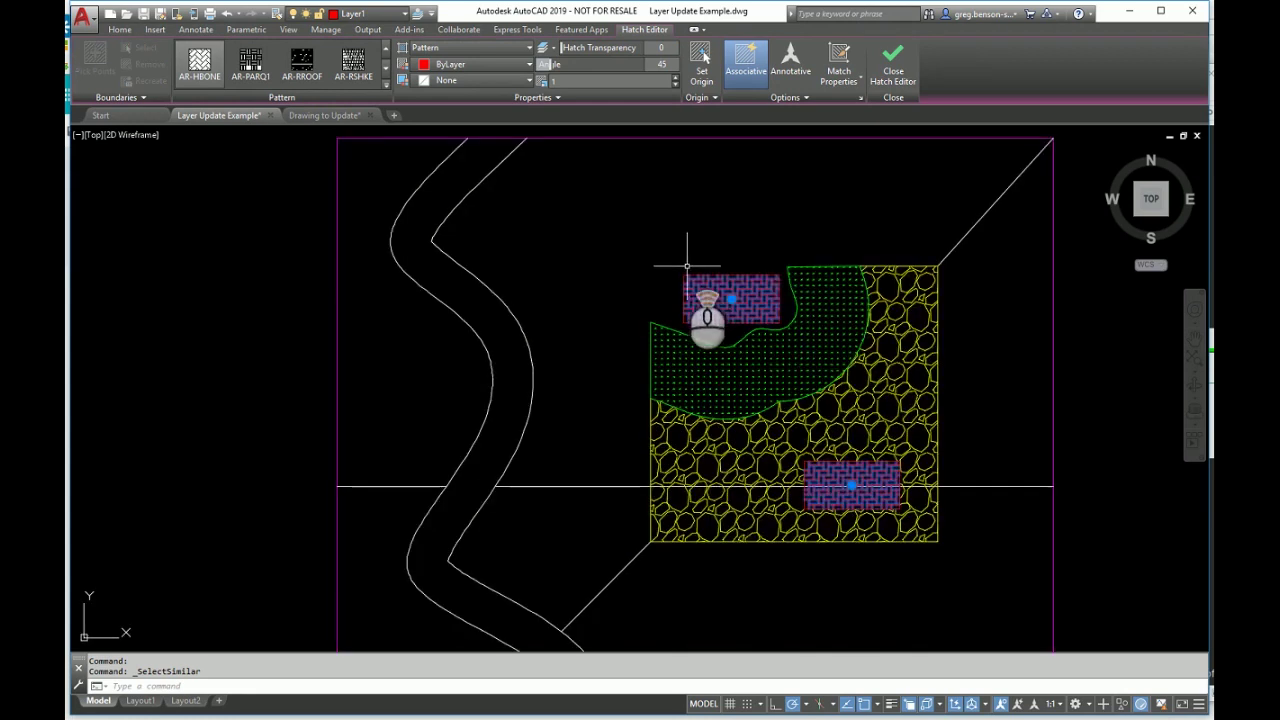
pyautogui.scroll(2, 682, 269)
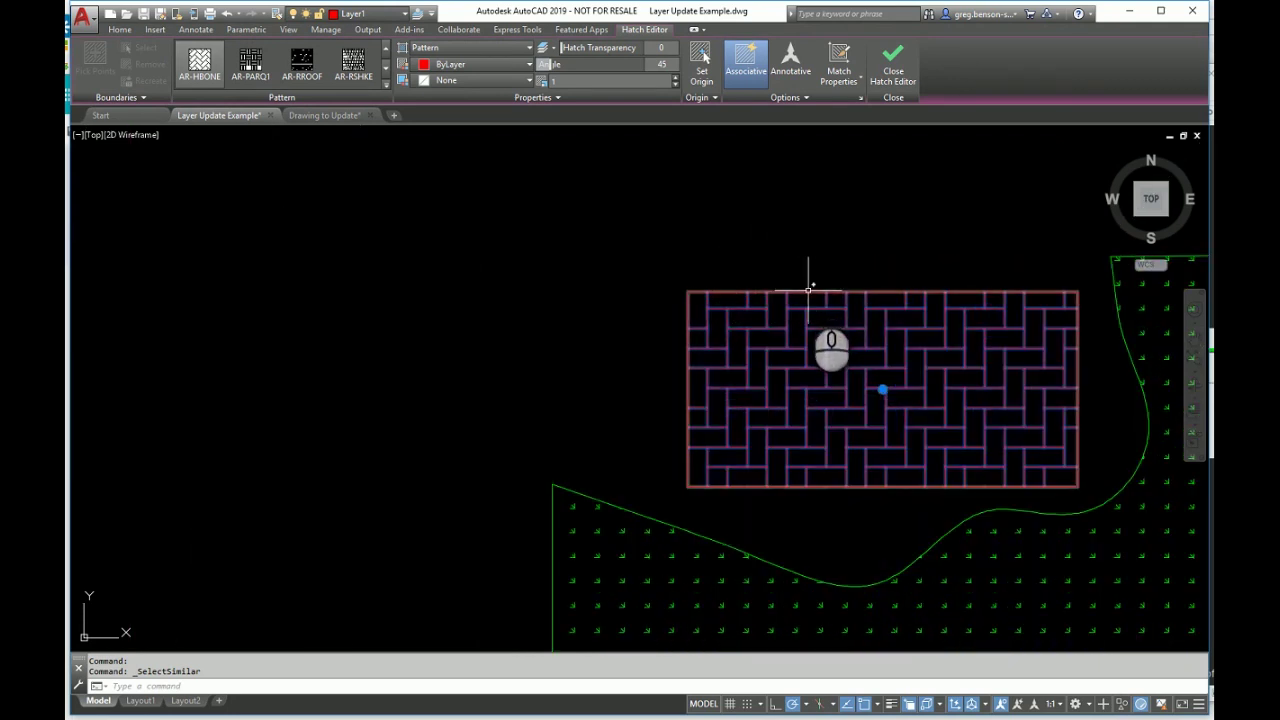
pyautogui.moveTo(808, 289)
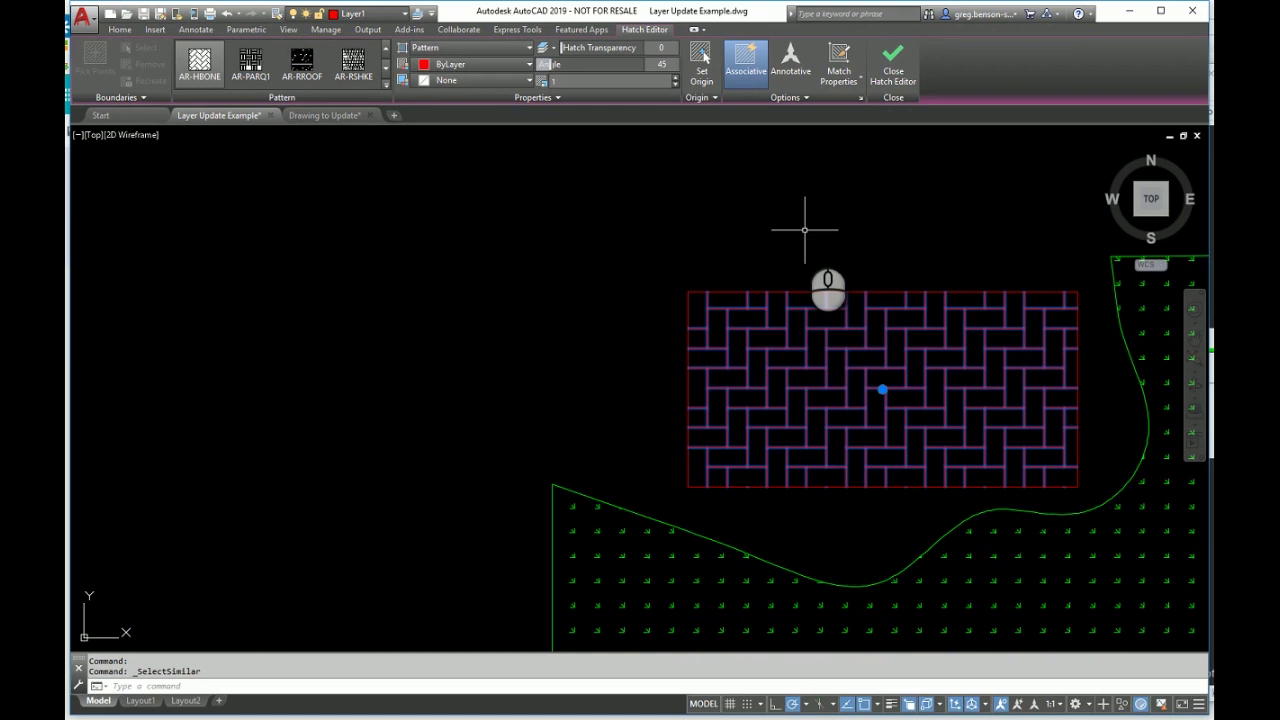
pyautogui.press('Escape')
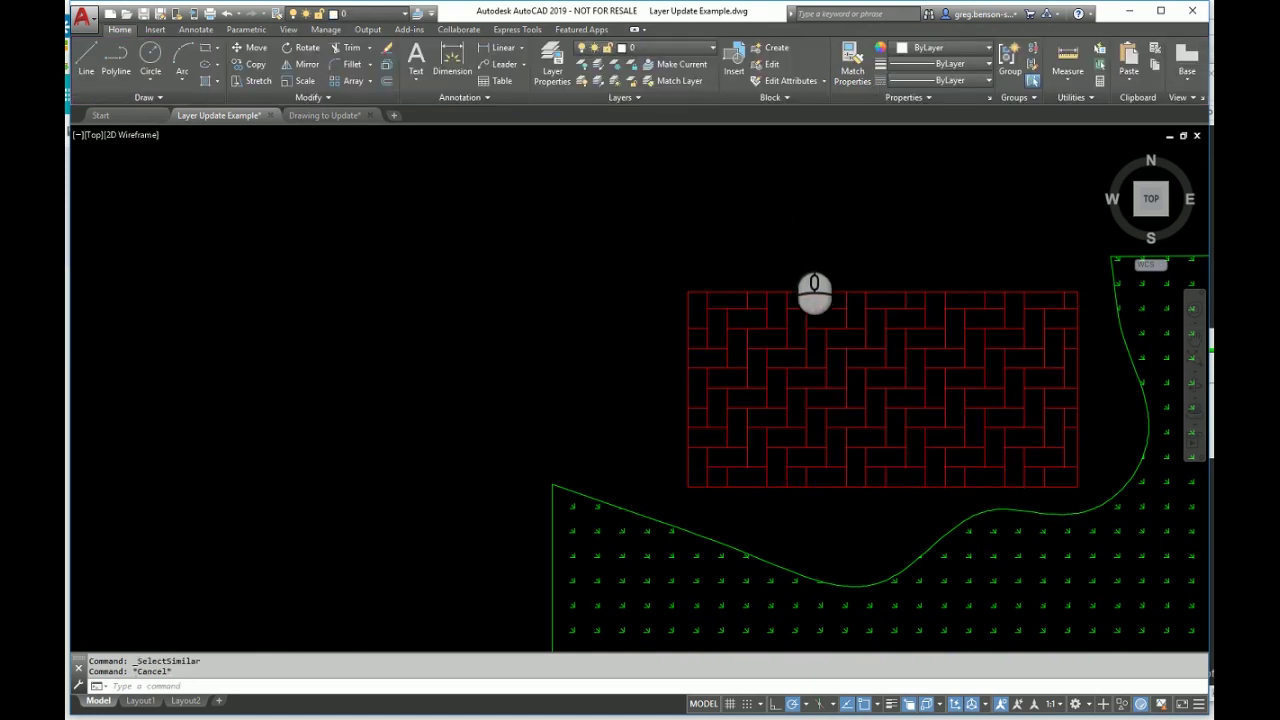
# - Quick-select every object in the entire drawing whose Layer equals Layer1, with appending to the current selection set enabled
pyautogui.scroll(-5, 795, 230)
pyautogui.scroll(-3, 789, 230)
pyautogui.moveTo(791, 240)
pyautogui.mouseDown(button='middle')
pyautogui.moveTo(771, 229)
pyautogui.moveTo(686, 263)
pyautogui.moveTo(683, 245)
pyautogui.mouseUp(button='middle')
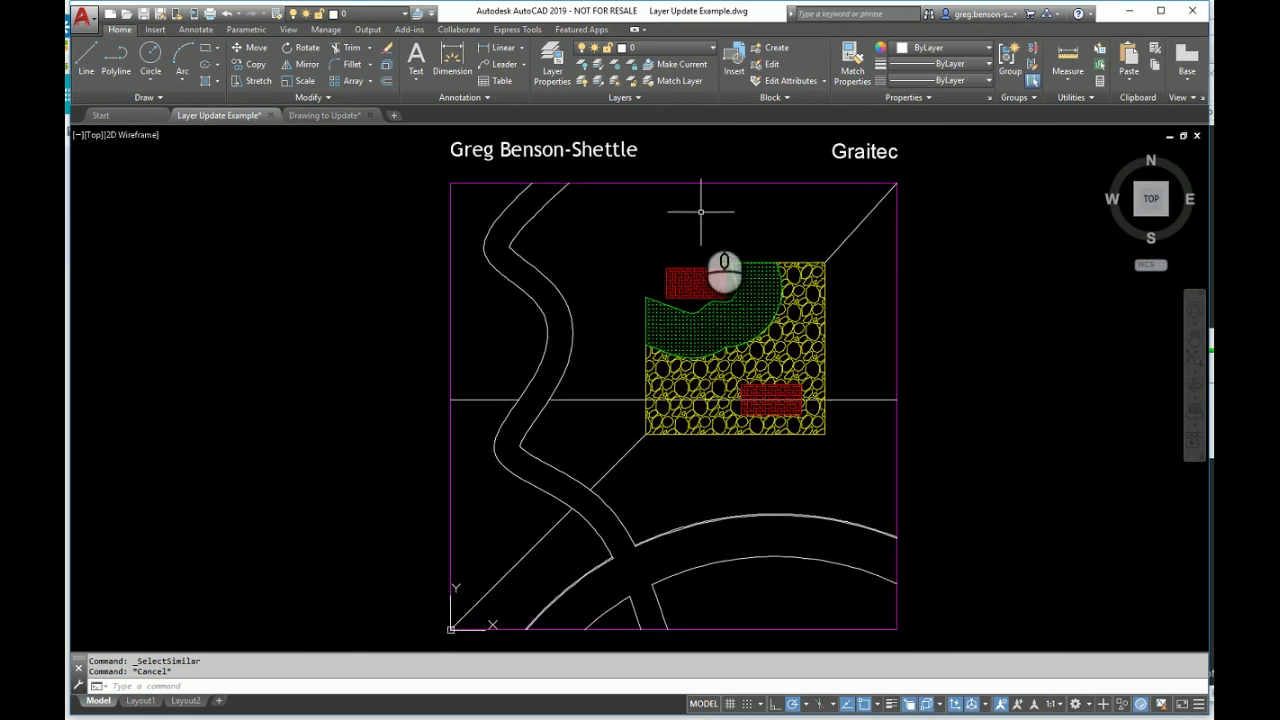
pyautogui.rightClick(701, 212)
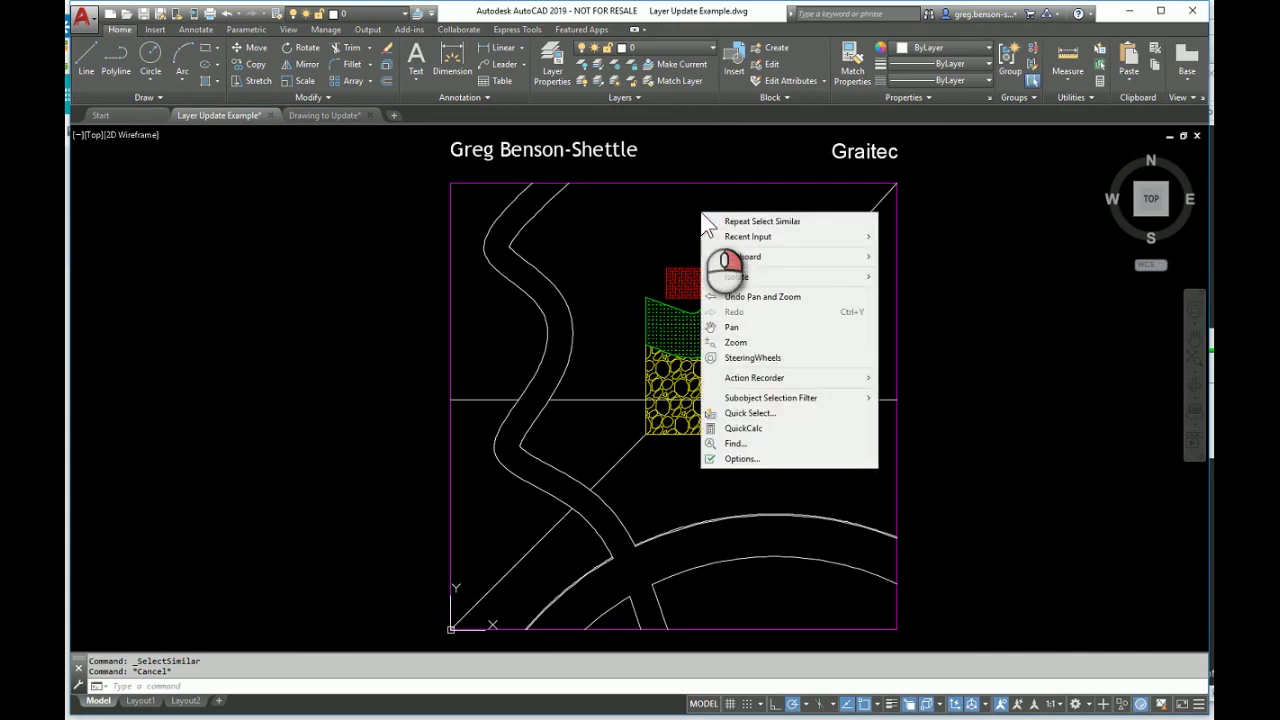
pyautogui.click(763, 413)
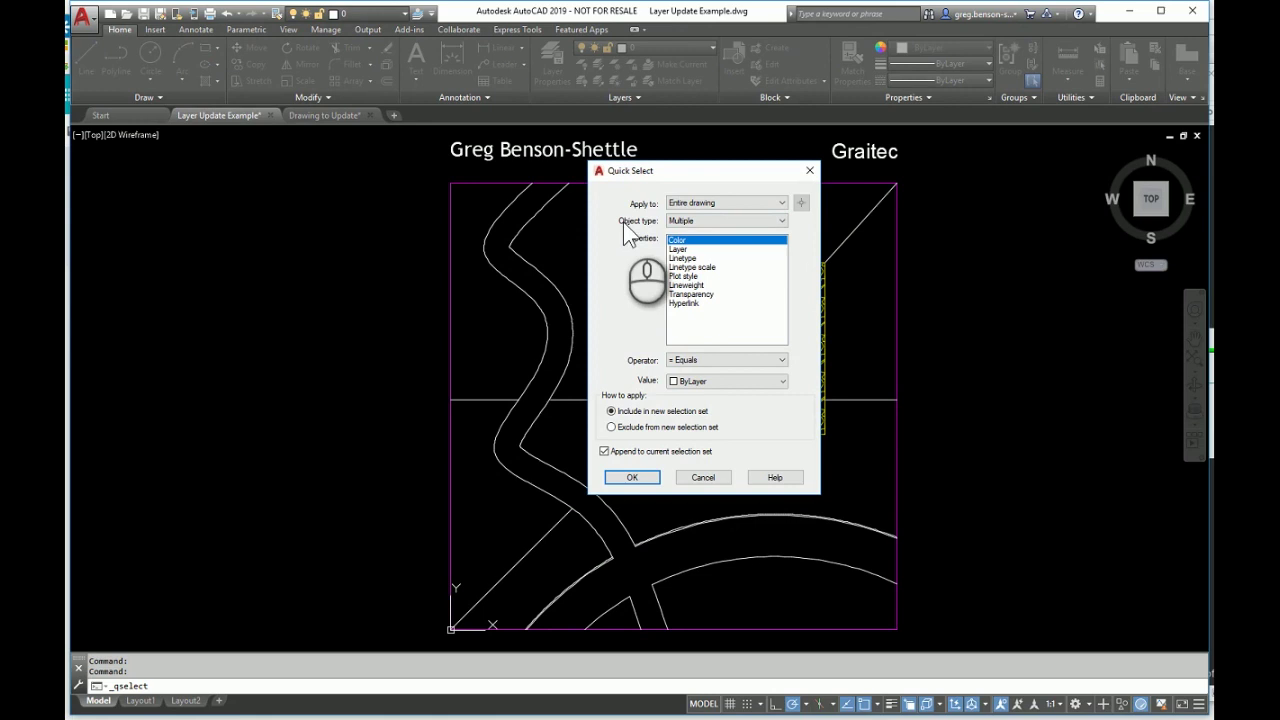
pyautogui.click(677, 249)
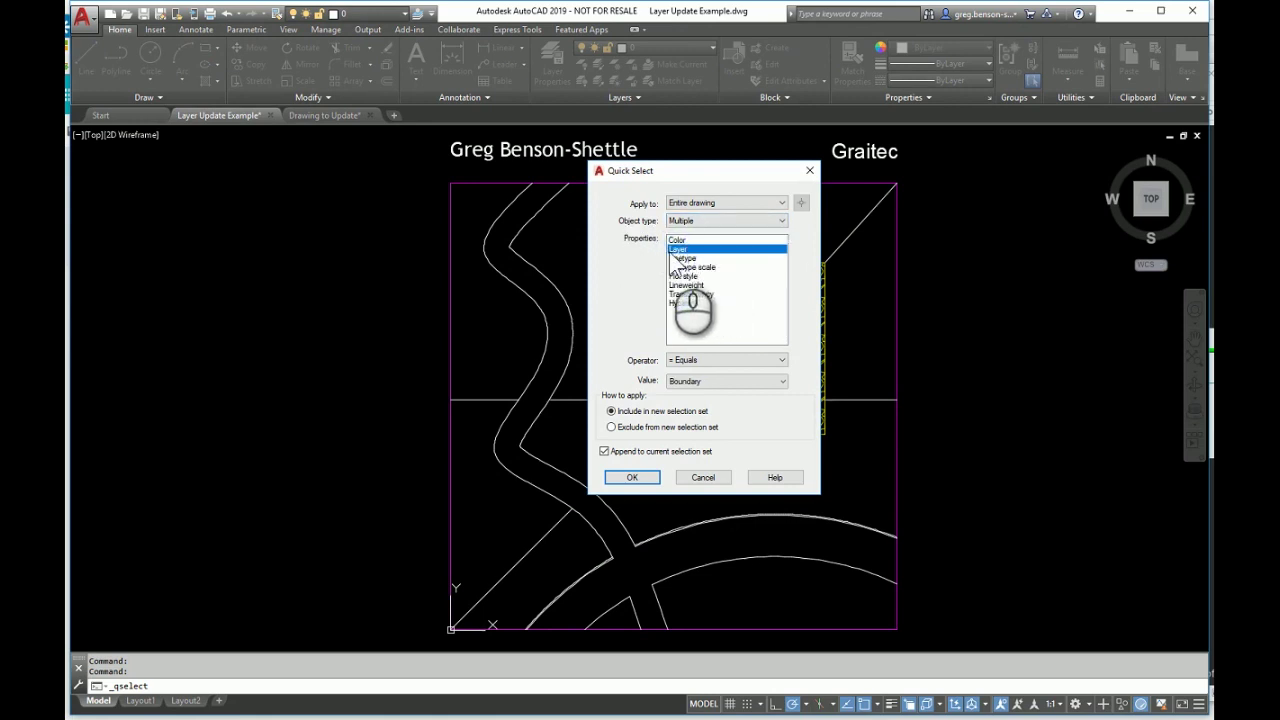
pyautogui.click(755, 362)
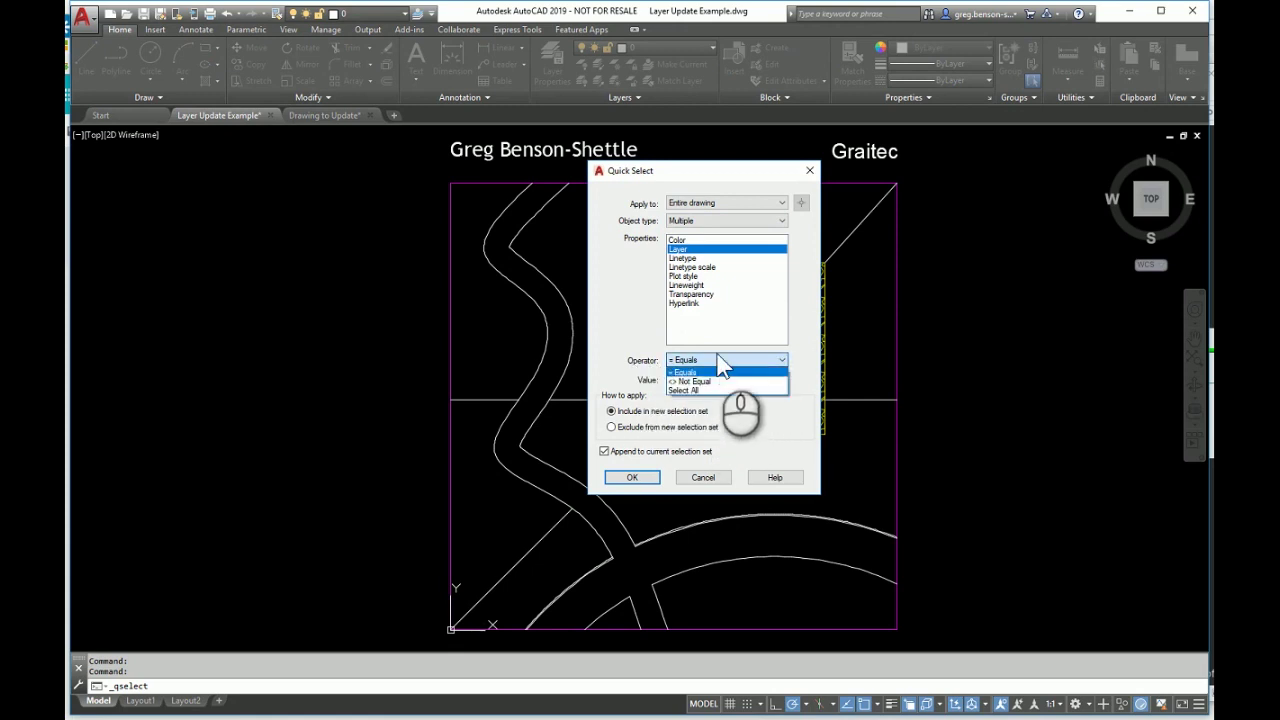
pyautogui.click(720, 372)
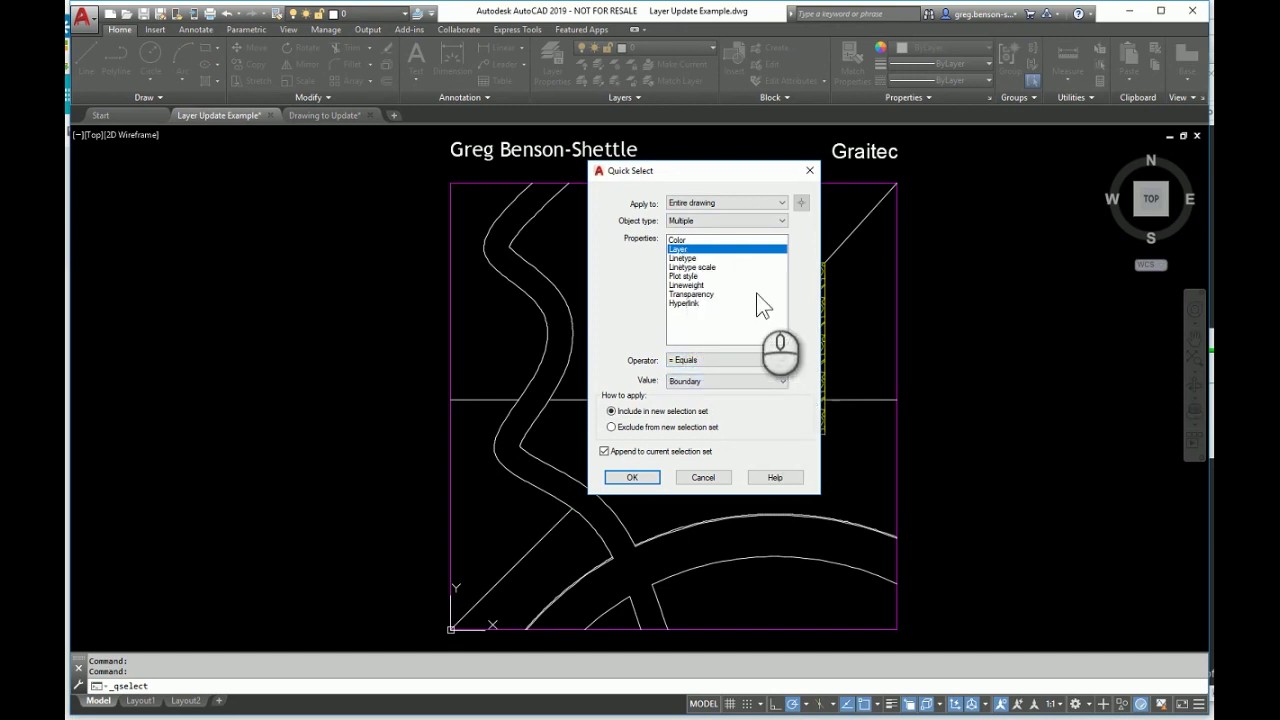
pyautogui.click(783, 381)
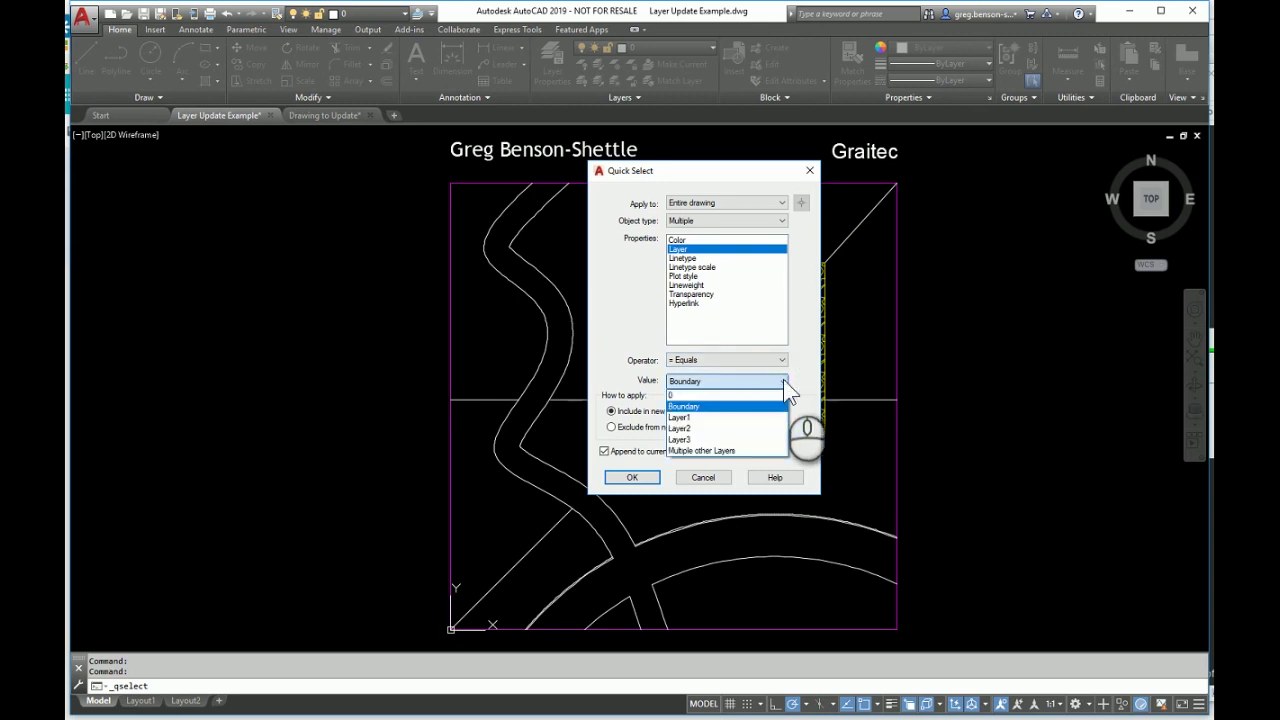
pyautogui.click(696, 417)
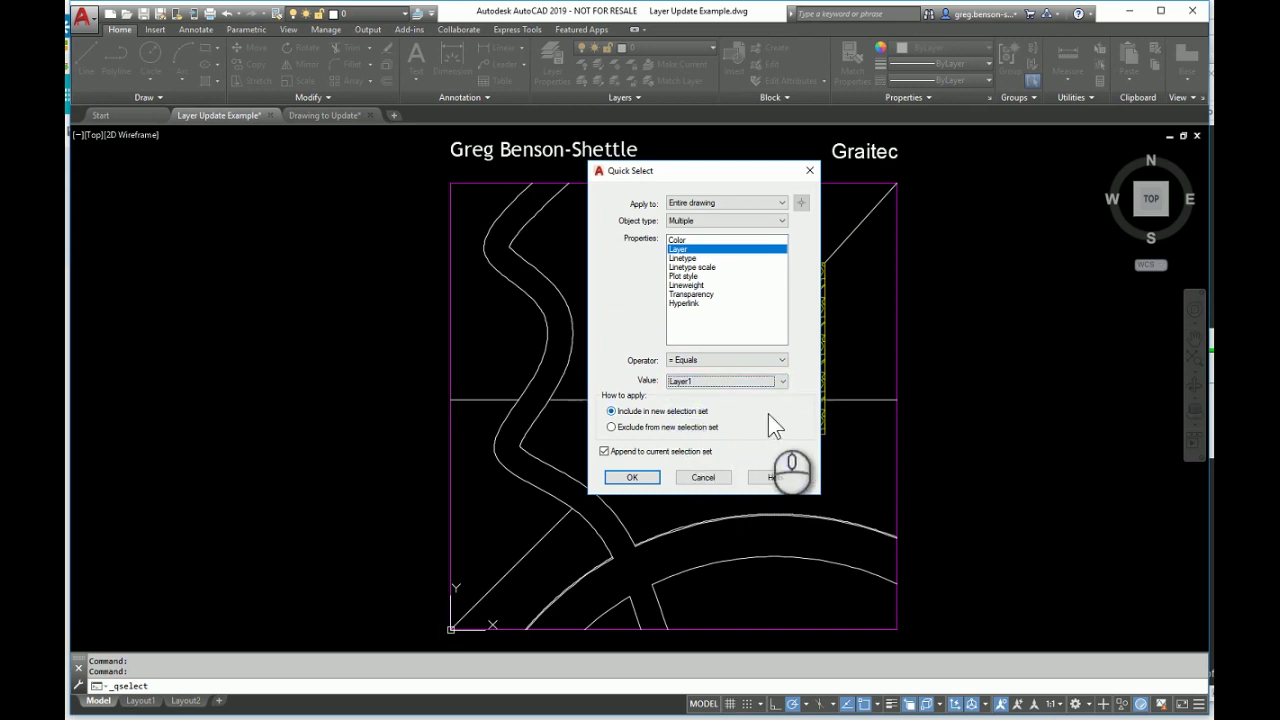
pyautogui.click(636, 478)
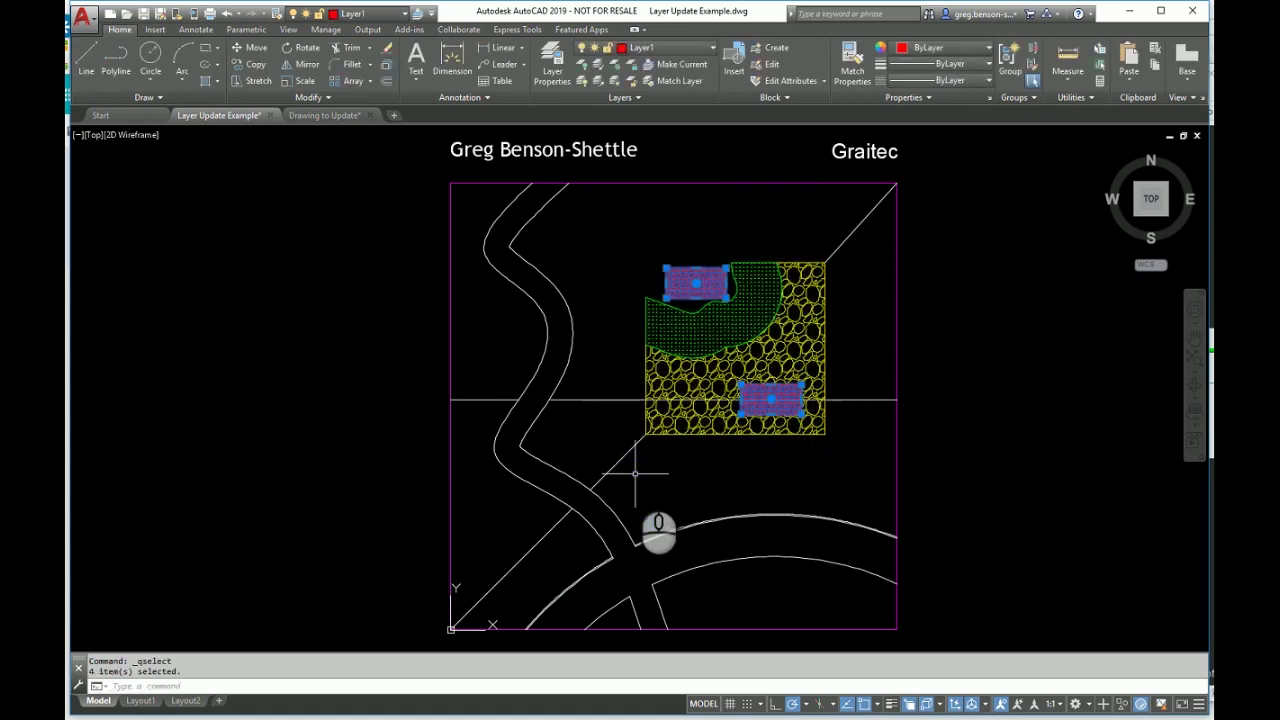
# - Inspect the selected Layer1 objects and append all objects whose Layer equals Layer2 to the selection with Quick Select
pyautogui.scroll(8, 672, 258)
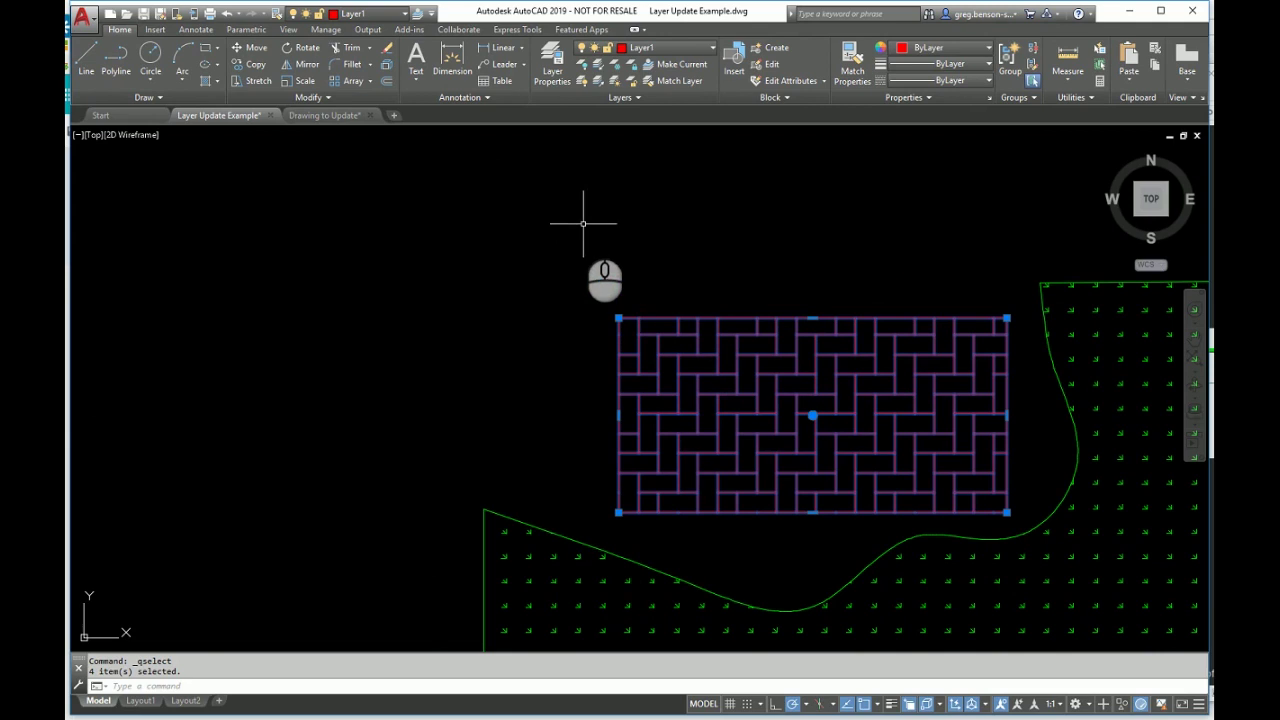
pyautogui.scroll(-6, 590, 215)
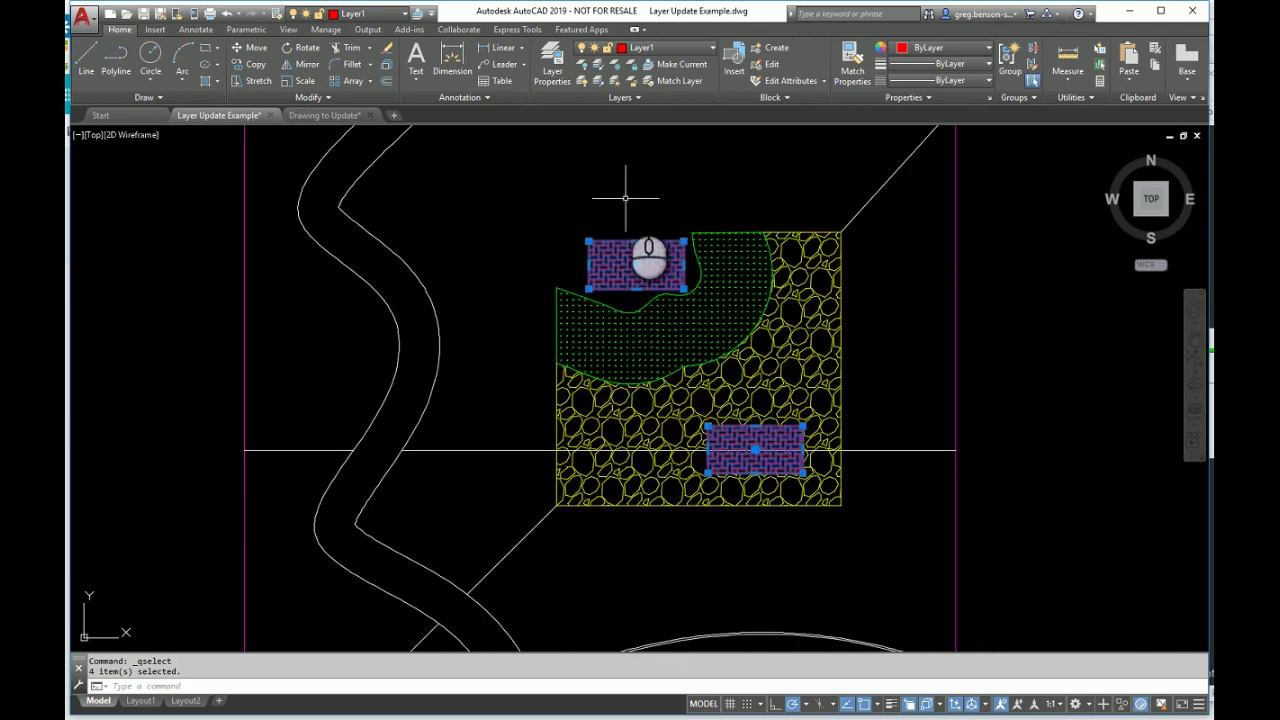
pyautogui.scroll(-2, 921, 251)
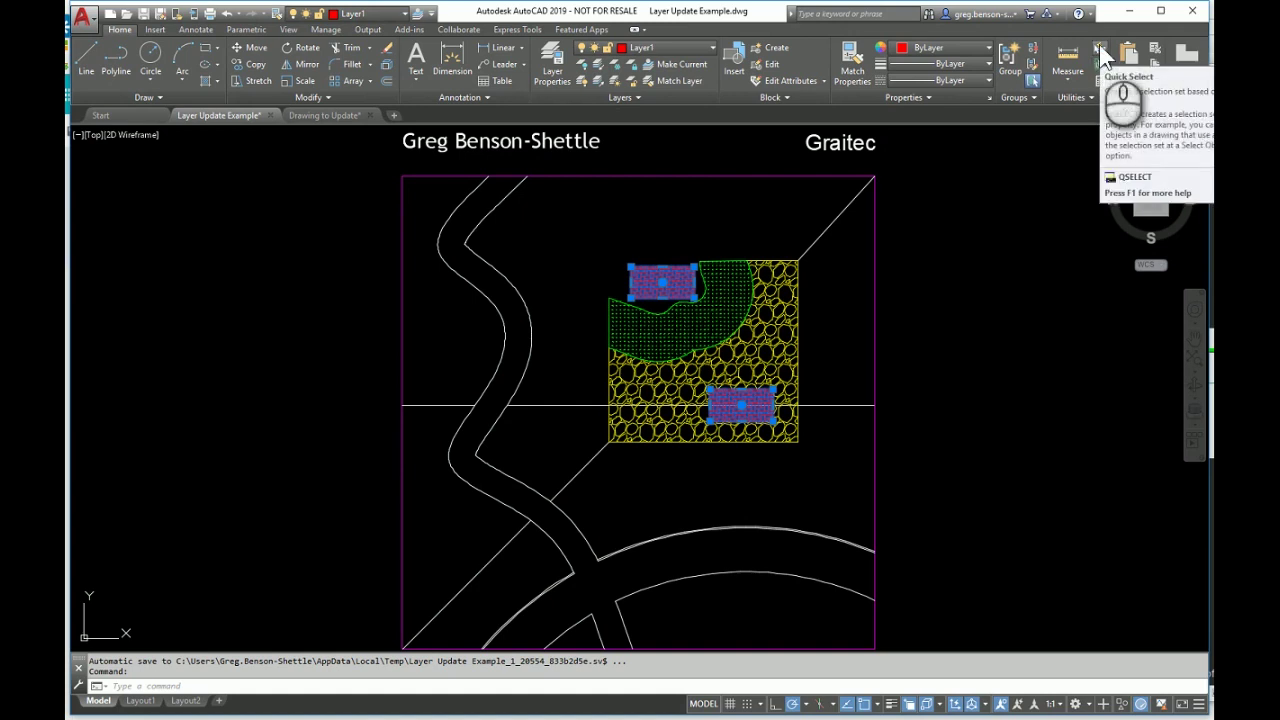
pyautogui.click(1099, 44)
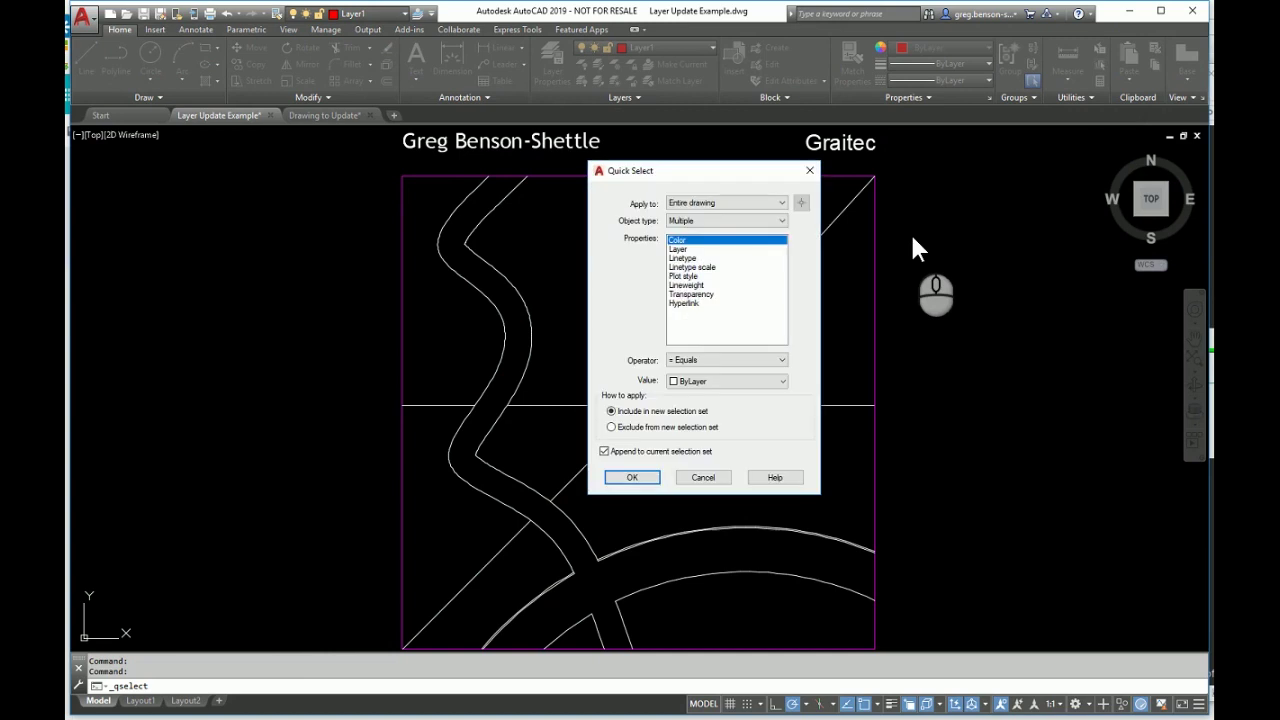
pyautogui.moveTo(731, 169); pyautogui.dragTo(495, 182)
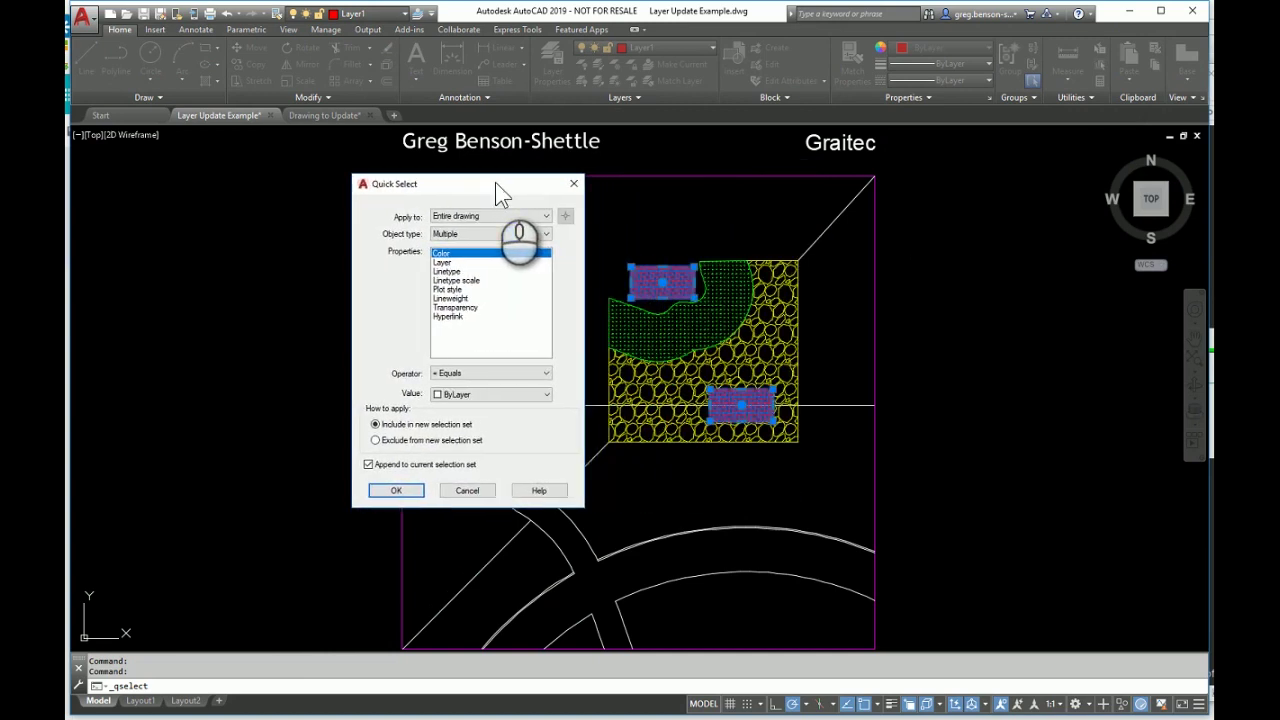
pyautogui.click(443, 263)
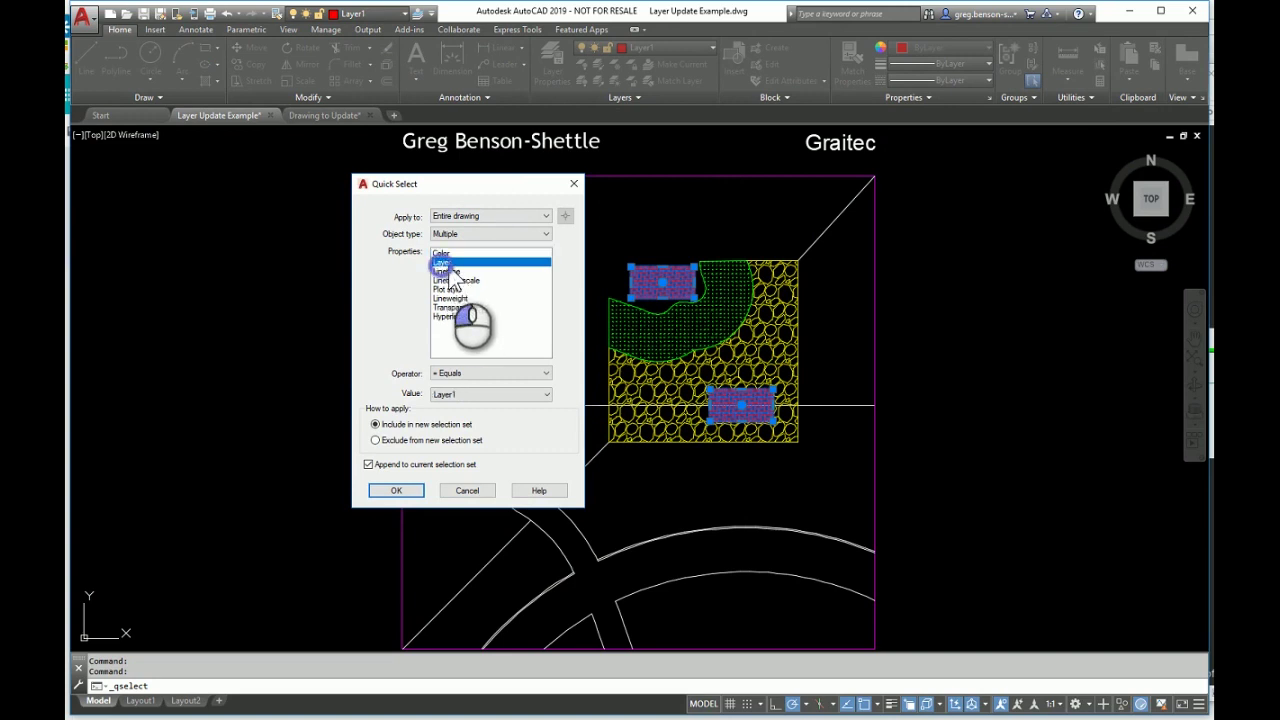
pyautogui.click(530, 393)
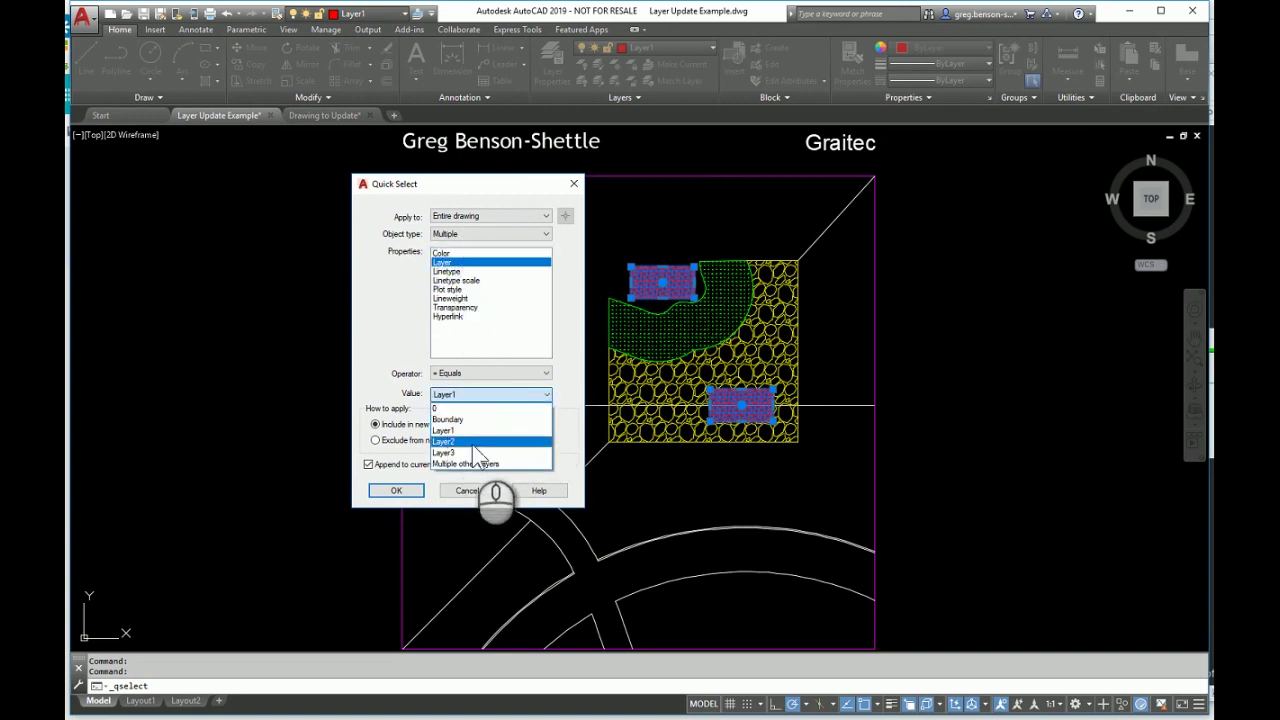
pyautogui.click(452, 441)
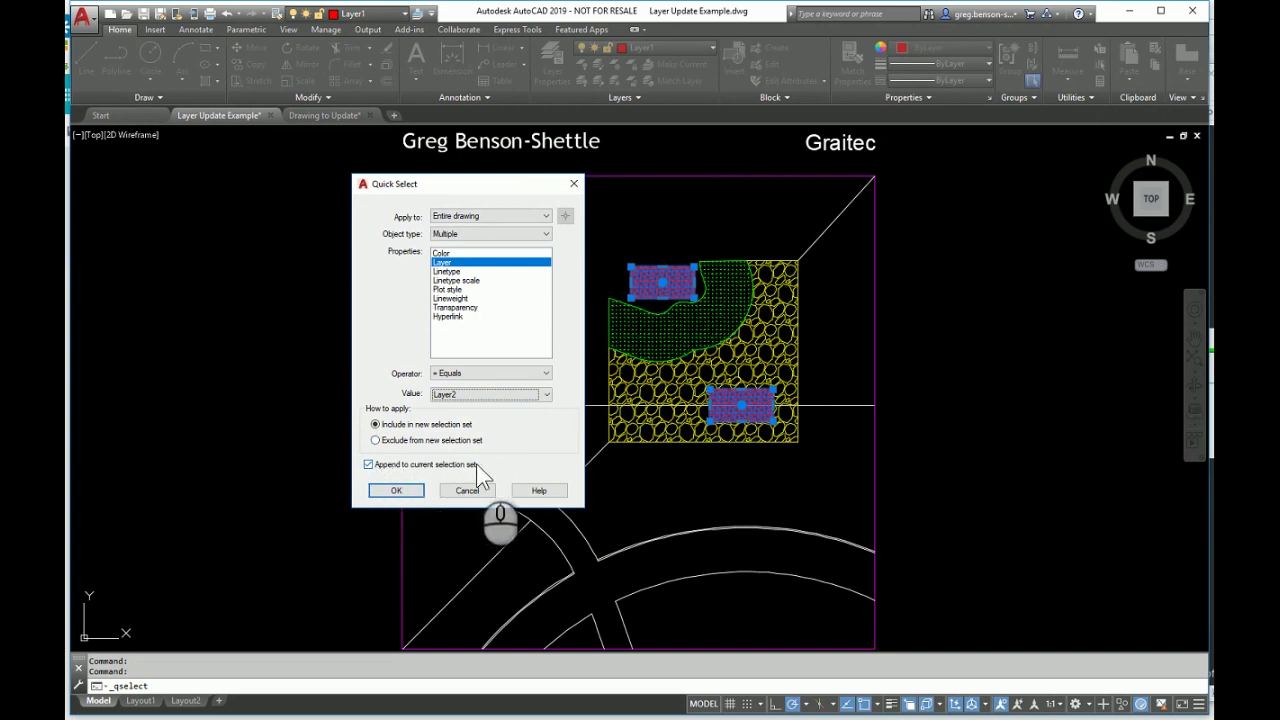
pyautogui.click(396, 491)
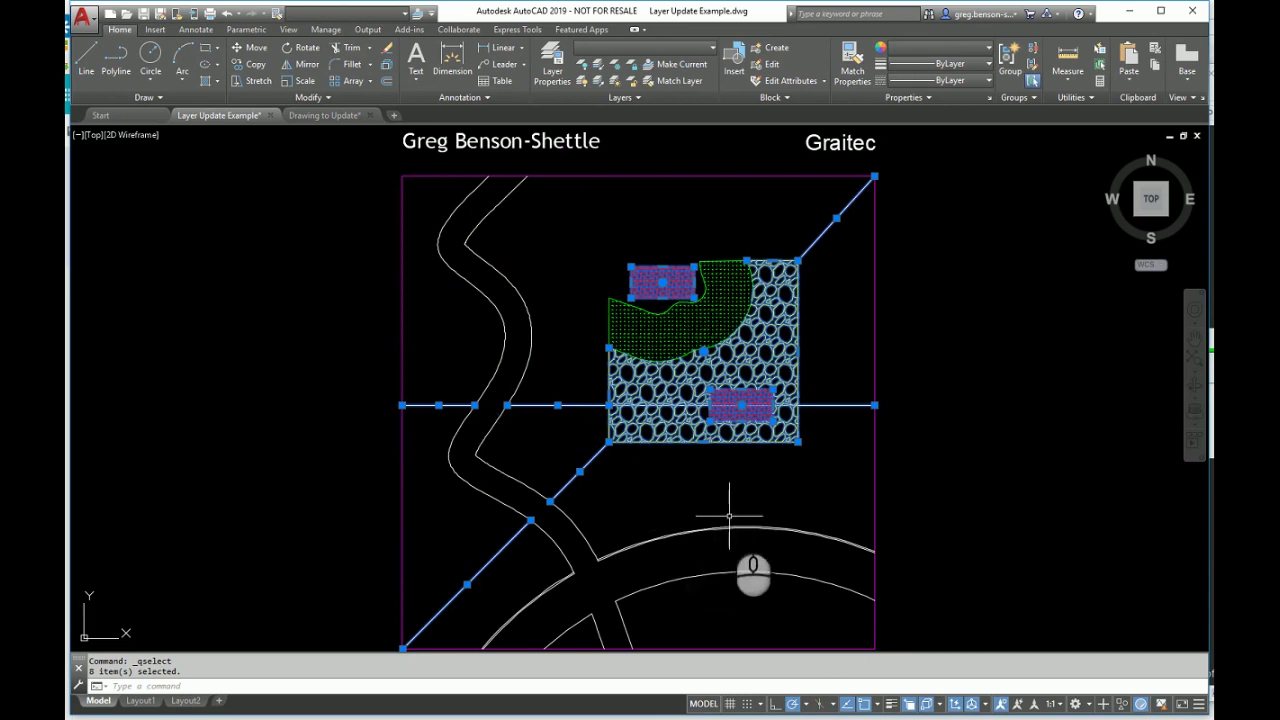
# - Append all objects whose Layer equals Layer3 to the current selection with Quick Select
pyautogui.click(1100, 50)
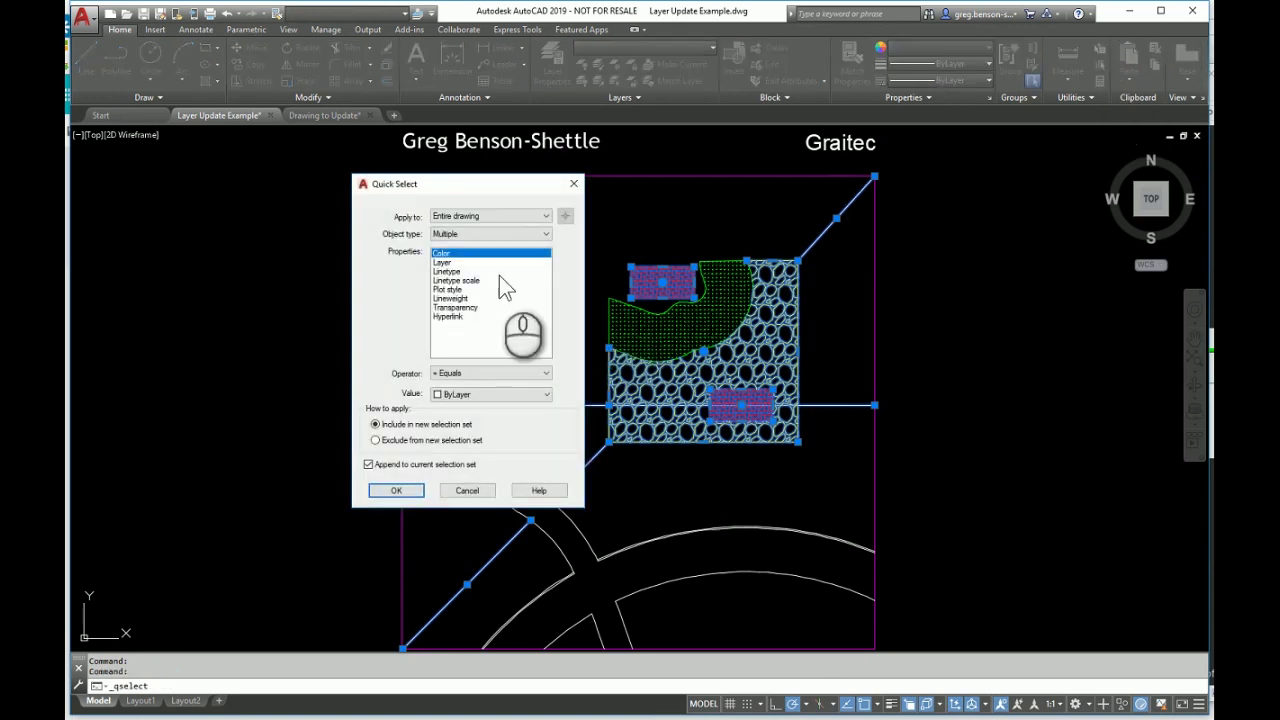
pyautogui.click(443, 262)
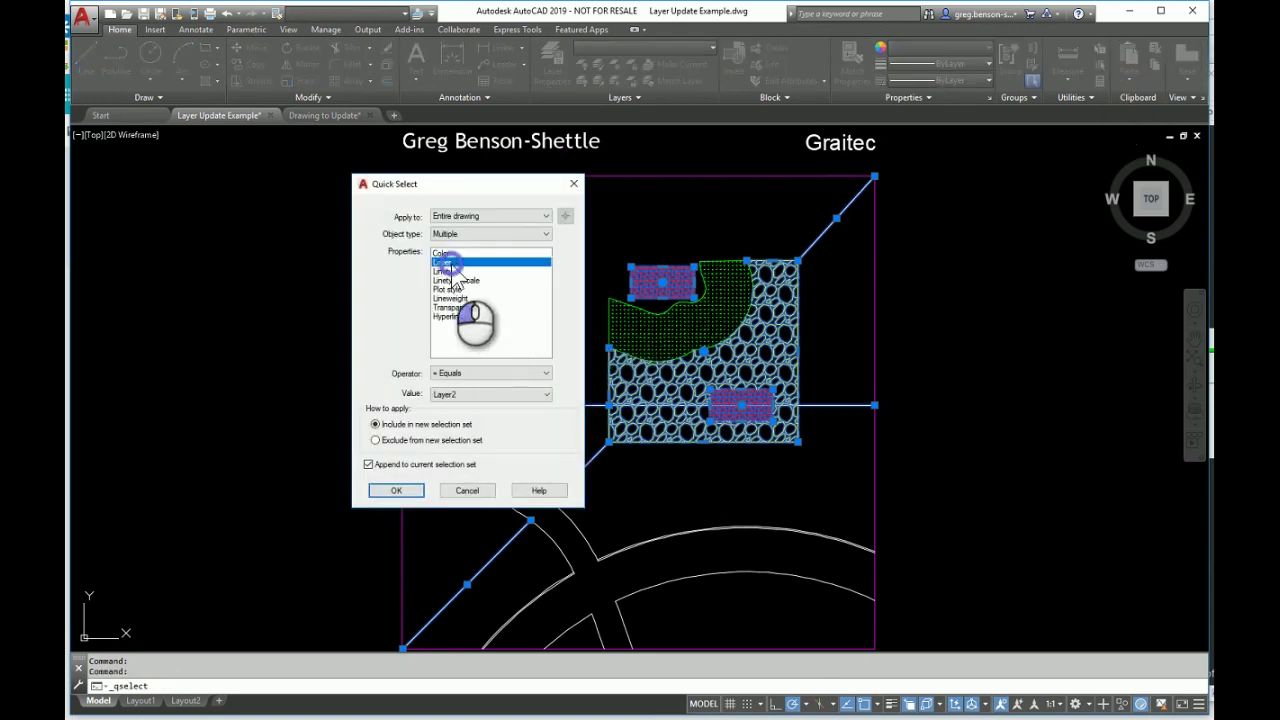
pyautogui.click(489, 393)
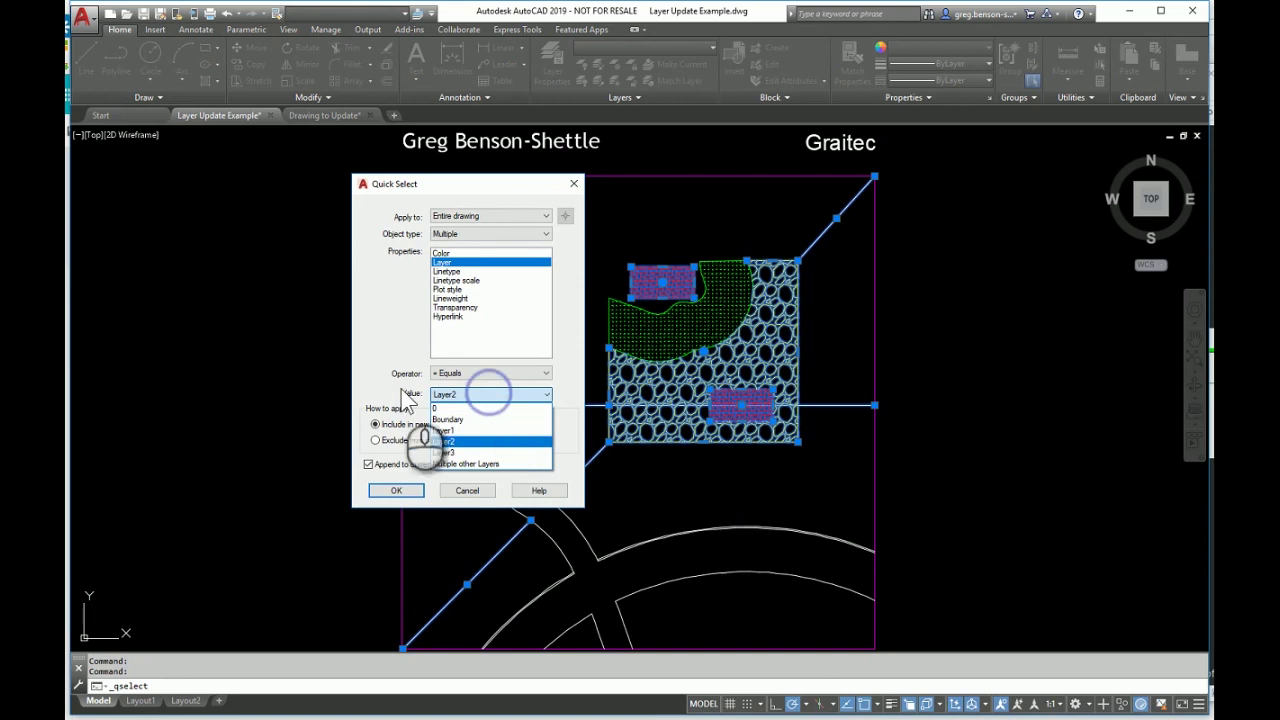
pyautogui.click(459, 453)
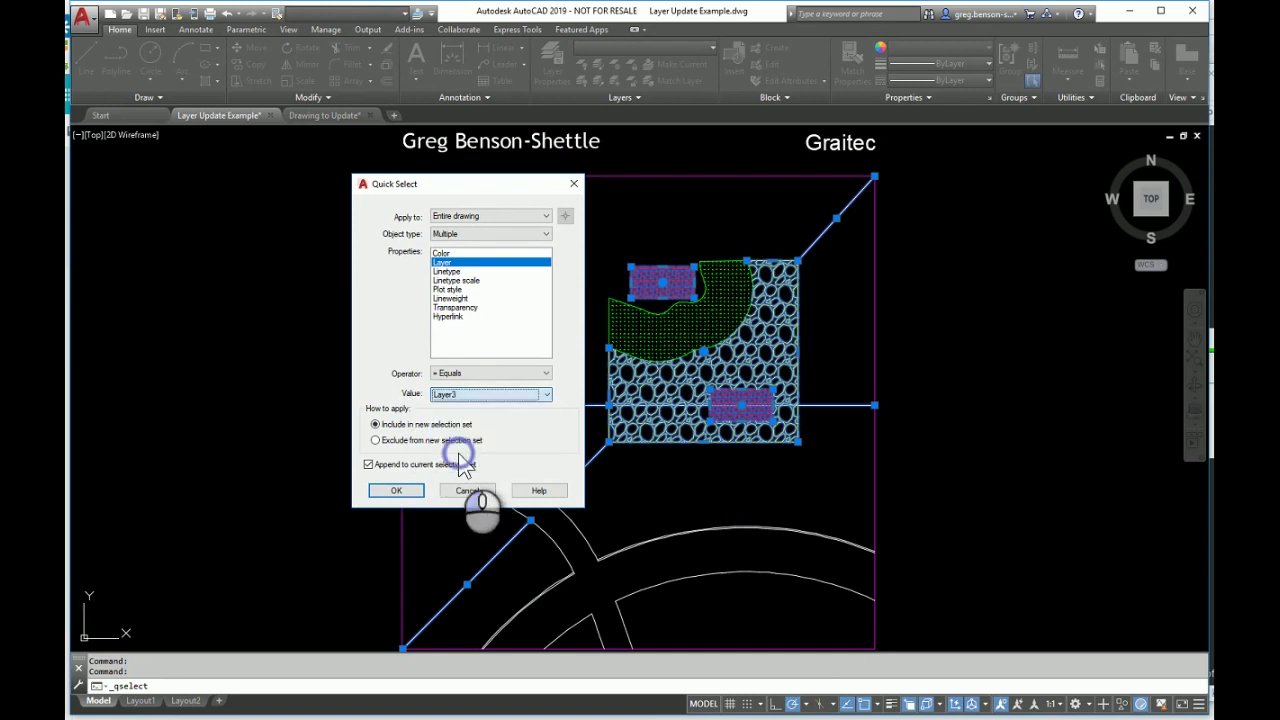
pyautogui.click(398, 489)
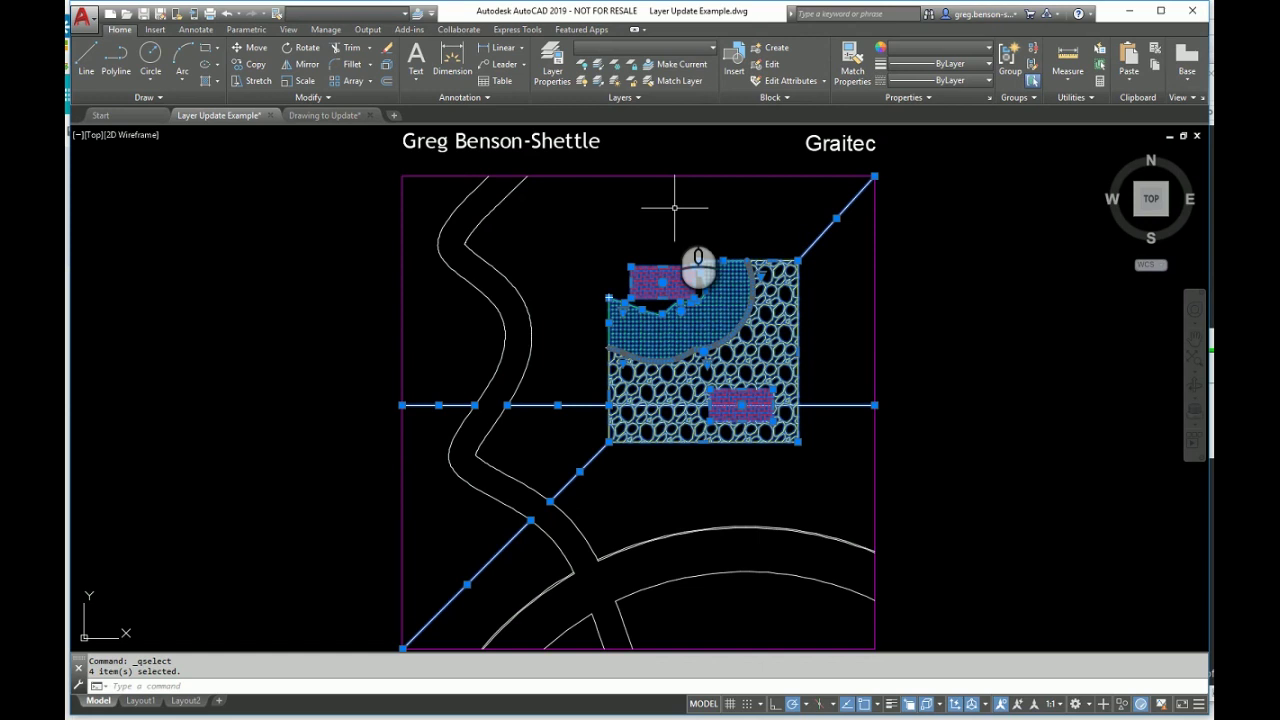
# - Copy the selected objects to the clipboard with a base point at the magenta boundary's lower-left corner
pyautogui.rightClick(674, 208)
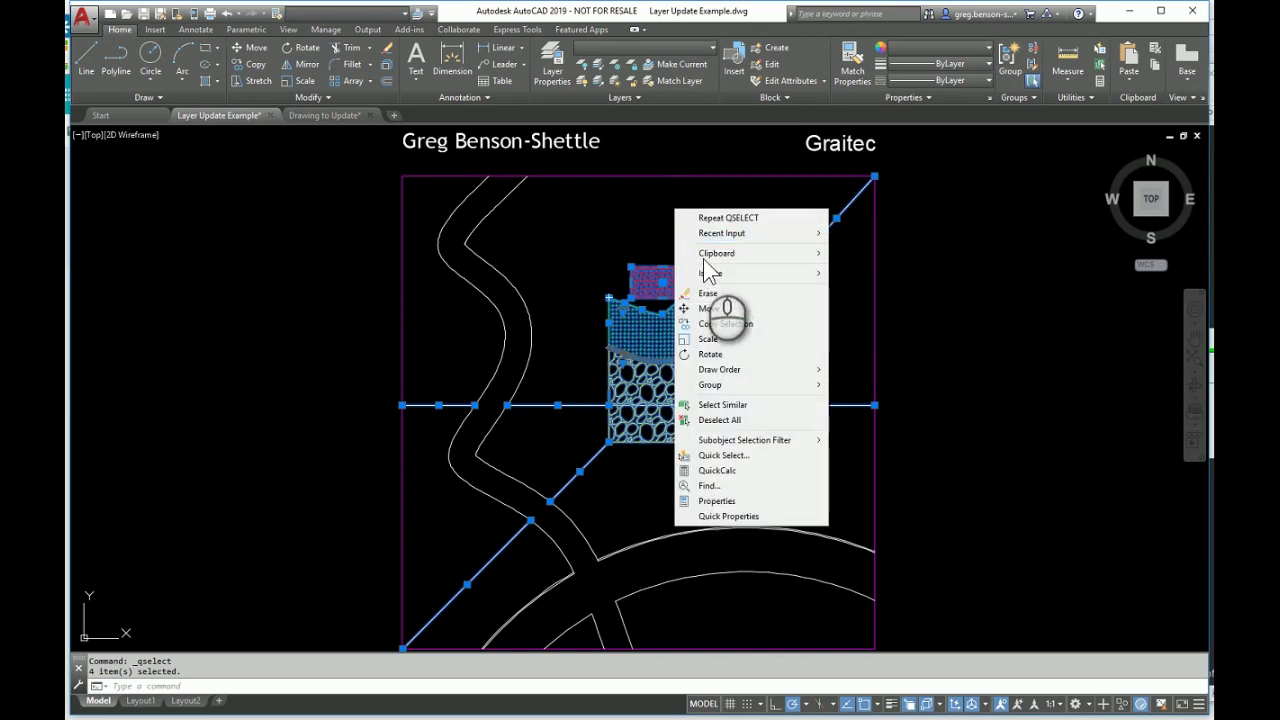
pyautogui.moveTo(704, 259)
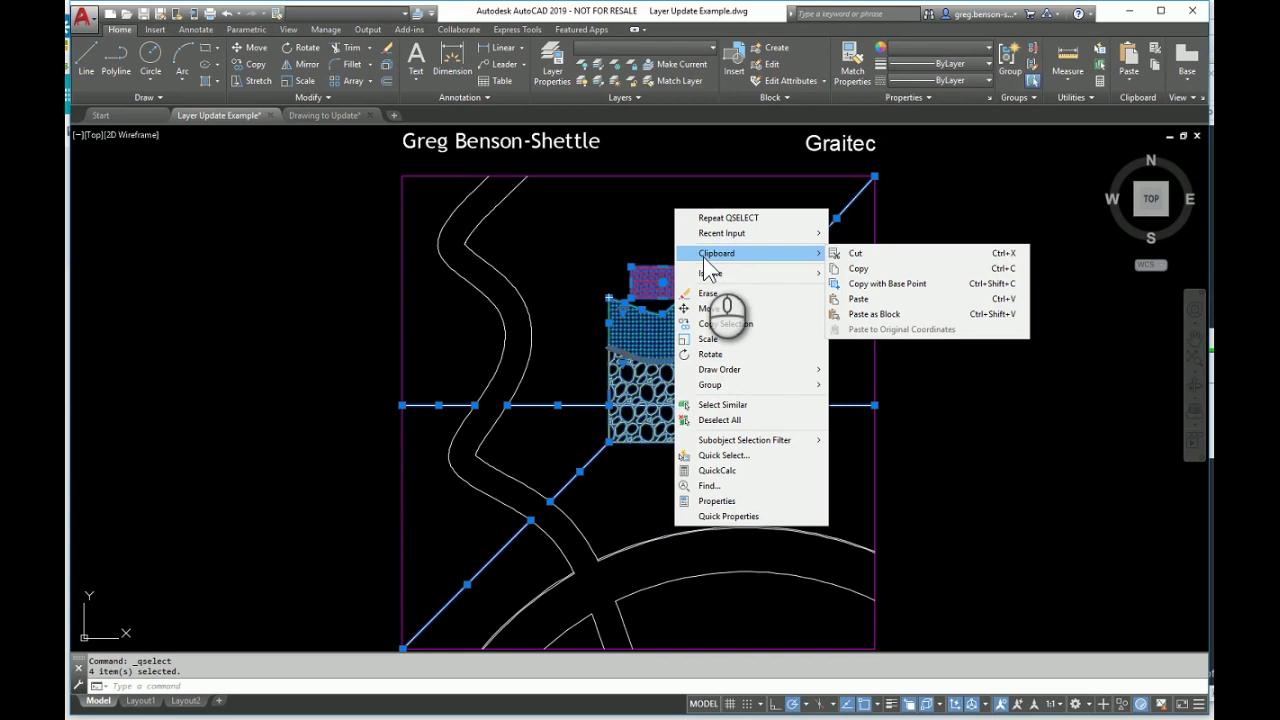
pyautogui.click(904, 287)
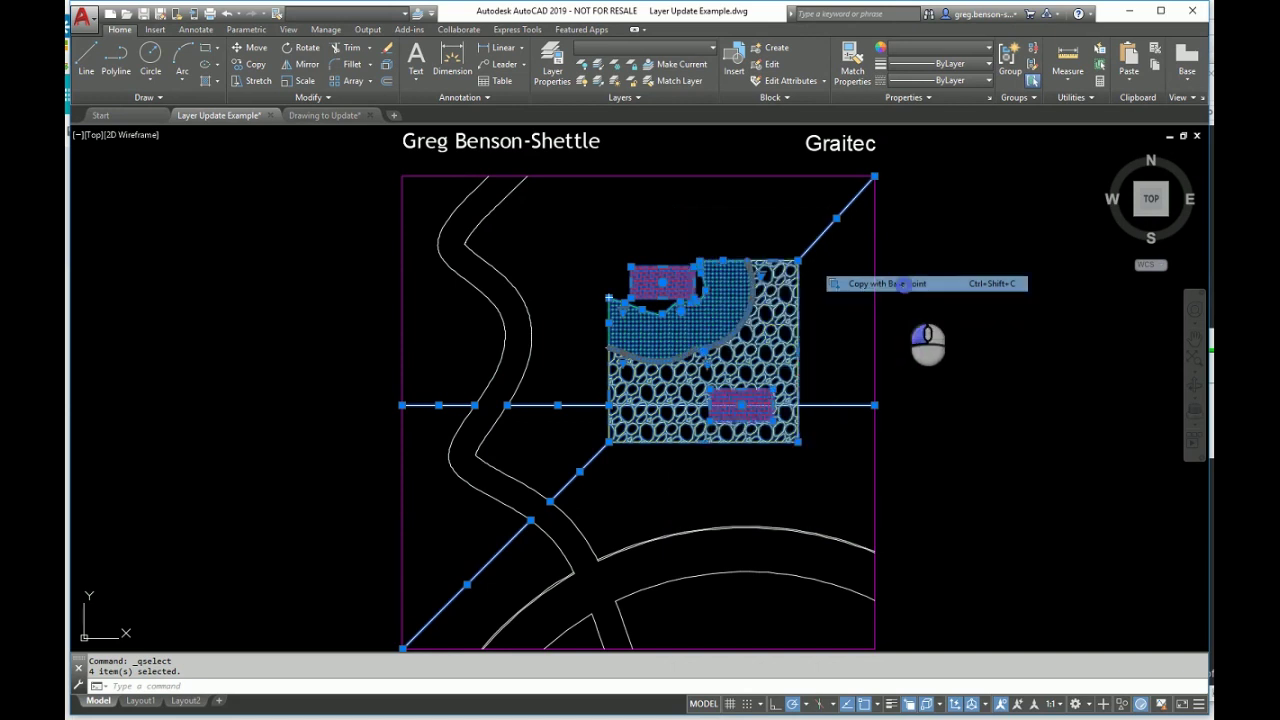
pyautogui.moveTo(982, 368); pyautogui.dragTo(1013, 267, button='middle')
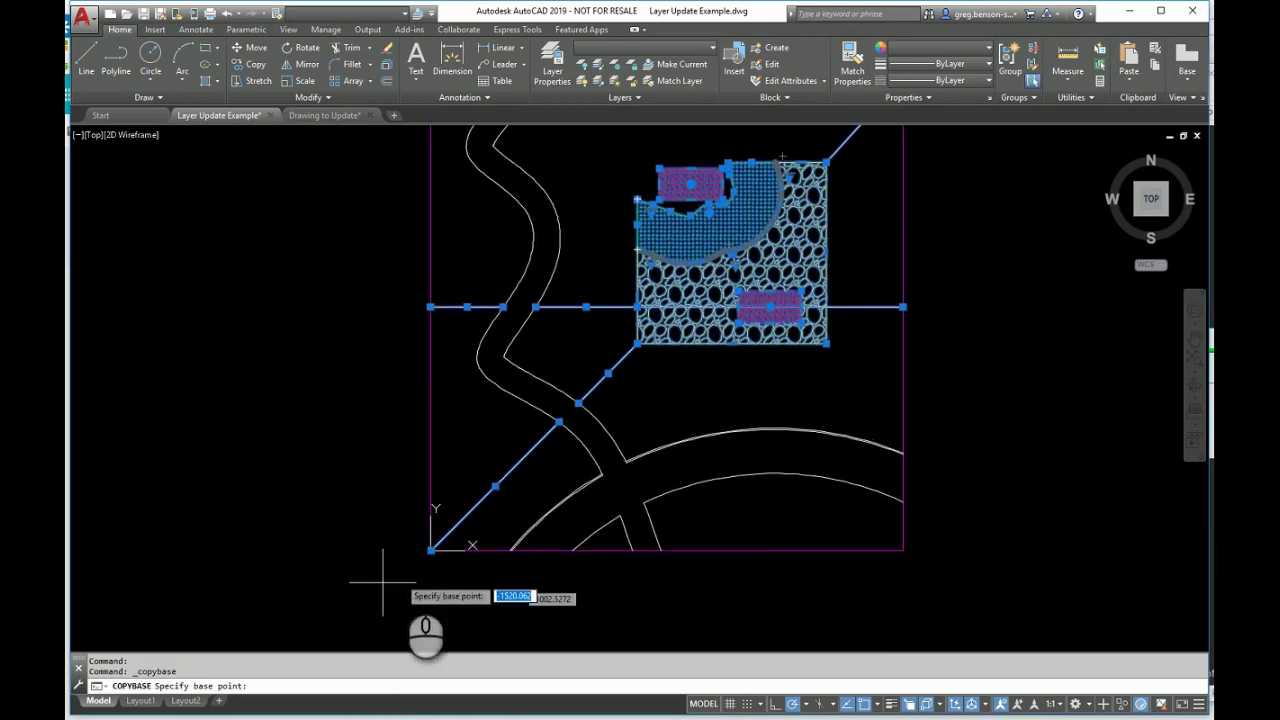
pyautogui.click(431, 552)
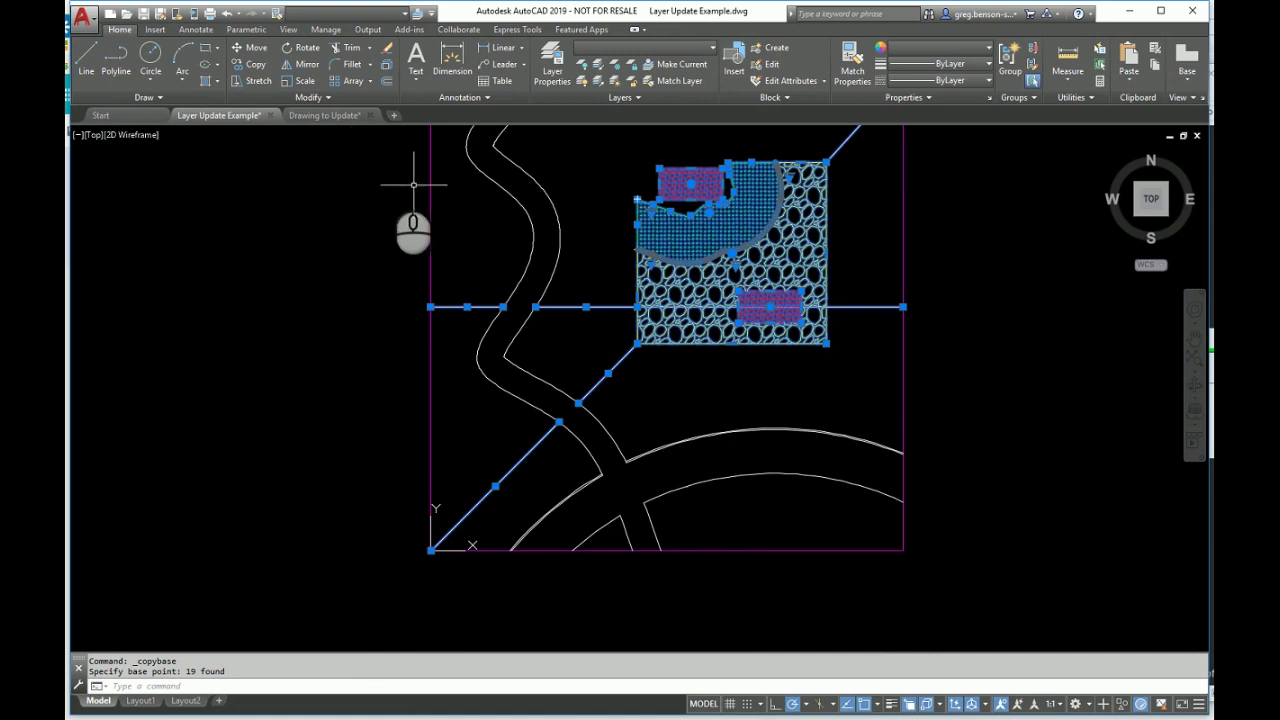
# - Switch to Drawing to Update.dwg and paste the copied objects at their original coordinates
pyautogui.click(332, 118)
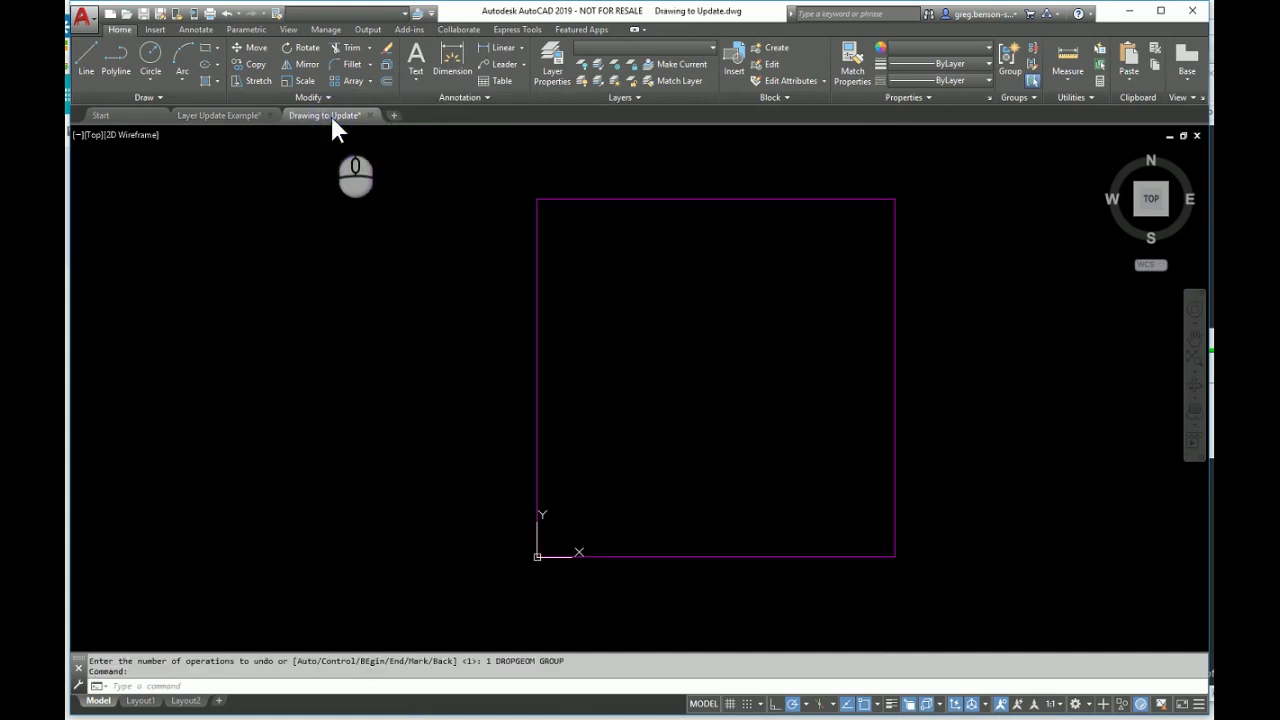
pyautogui.click(601, 297)
pyautogui.rightClick(601, 297)
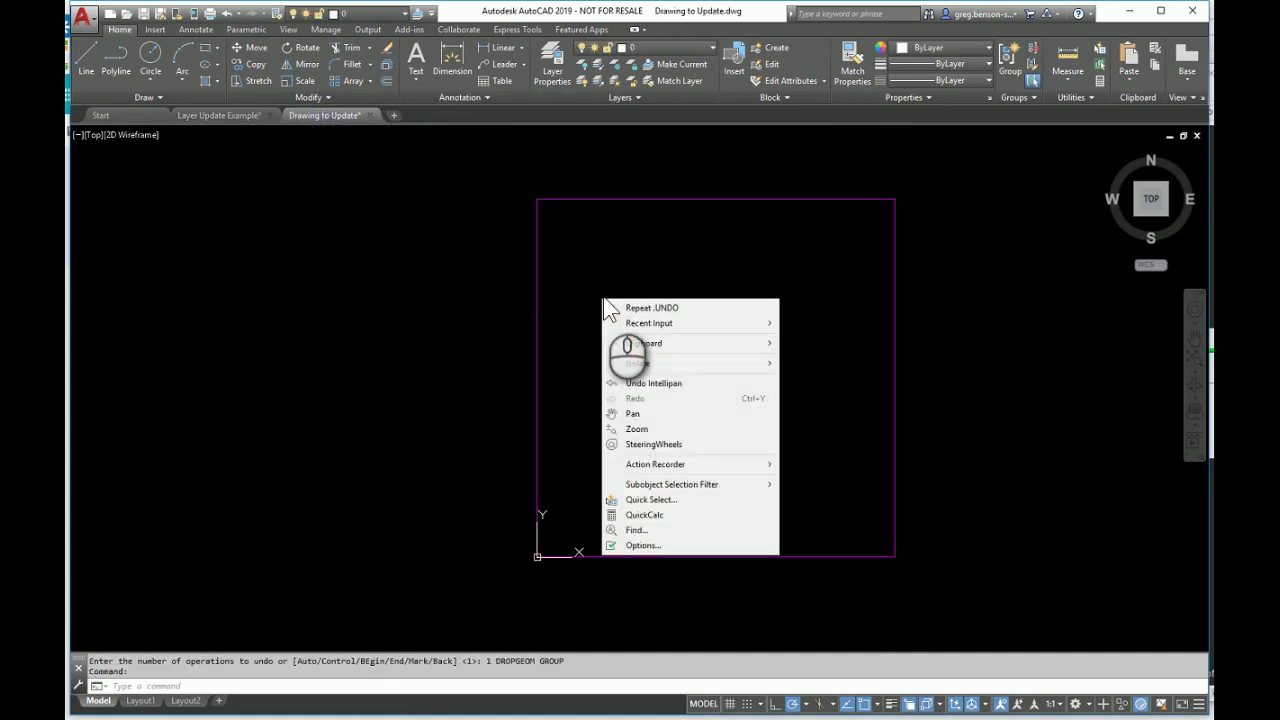
pyautogui.moveTo(633, 342)
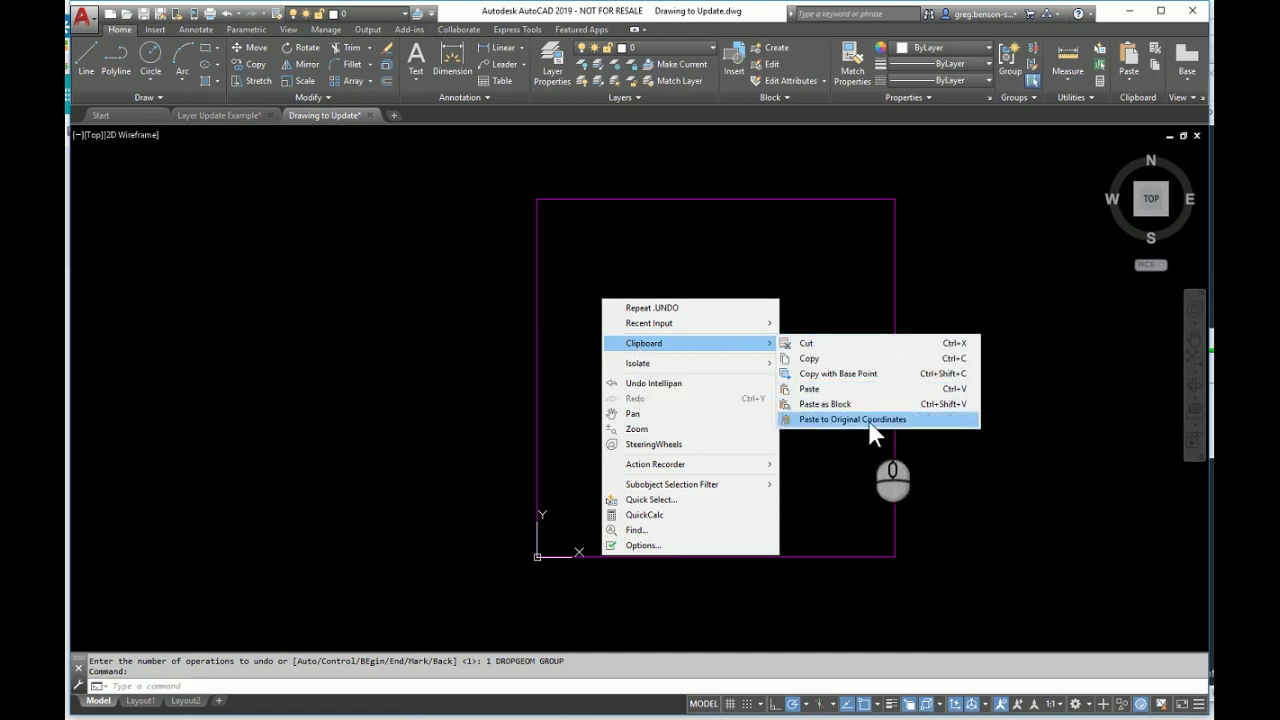
pyautogui.click(930, 420)
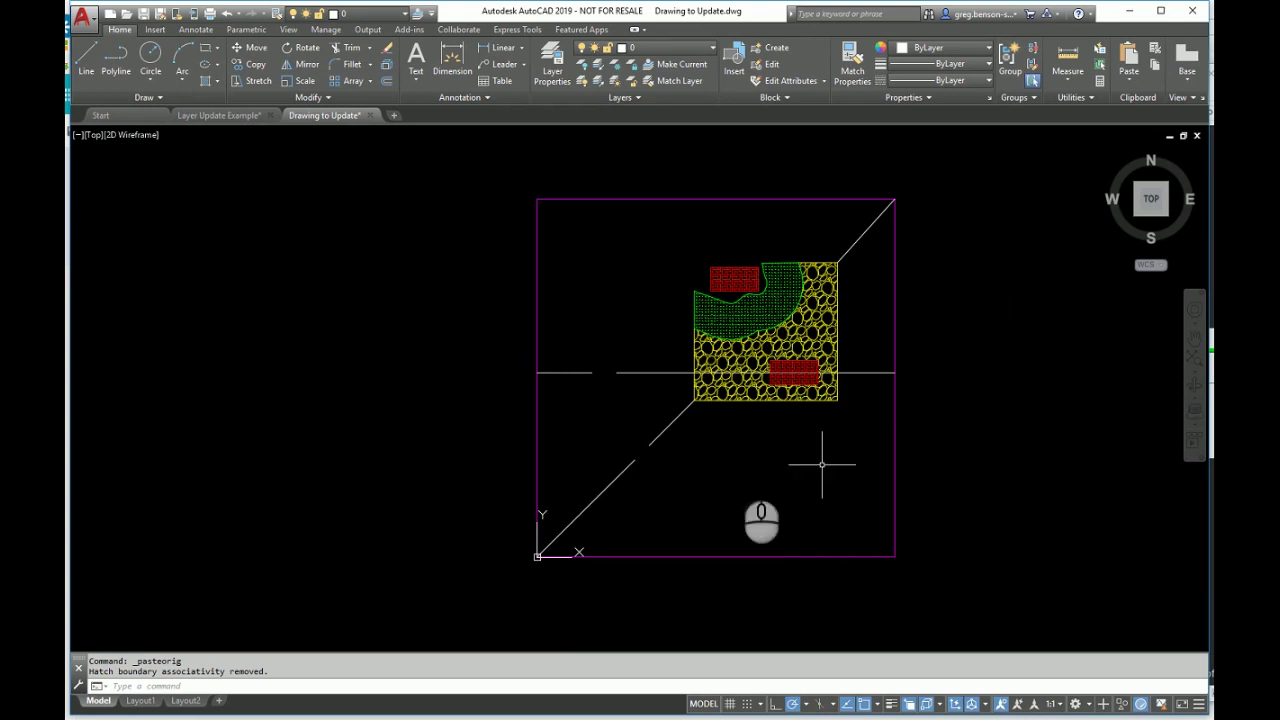
pyautogui.moveTo(660, 372)
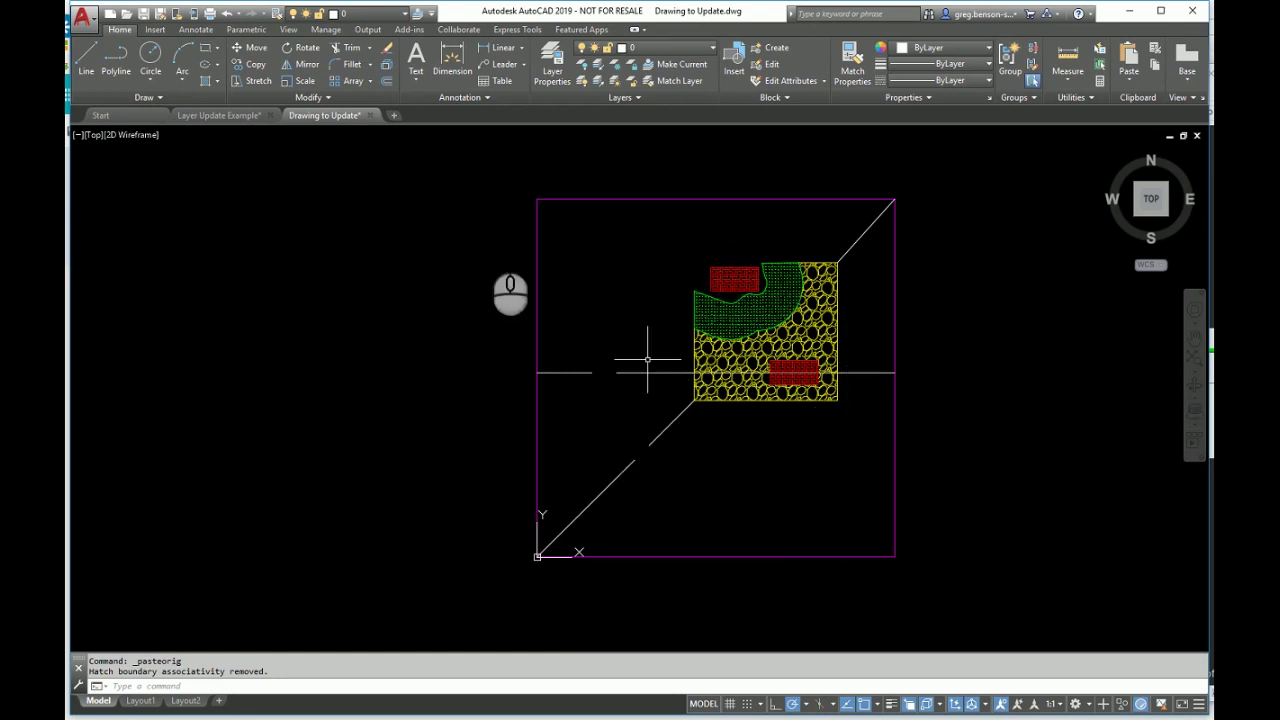
# - In Layer Update Example.dwg, check the colour property of the horizontal line segment between the winding road and the hatched square
pyautogui.click(216, 116)
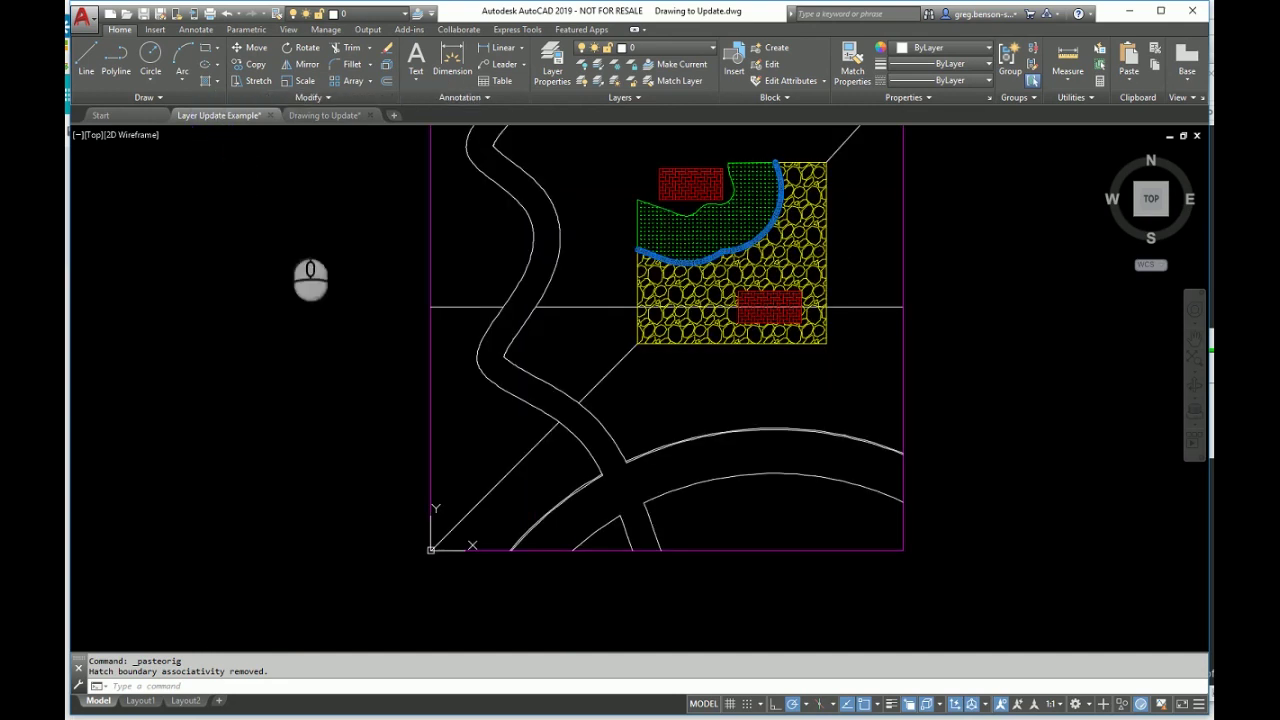
pyautogui.click(597, 283)
pyautogui.click(583, 323)
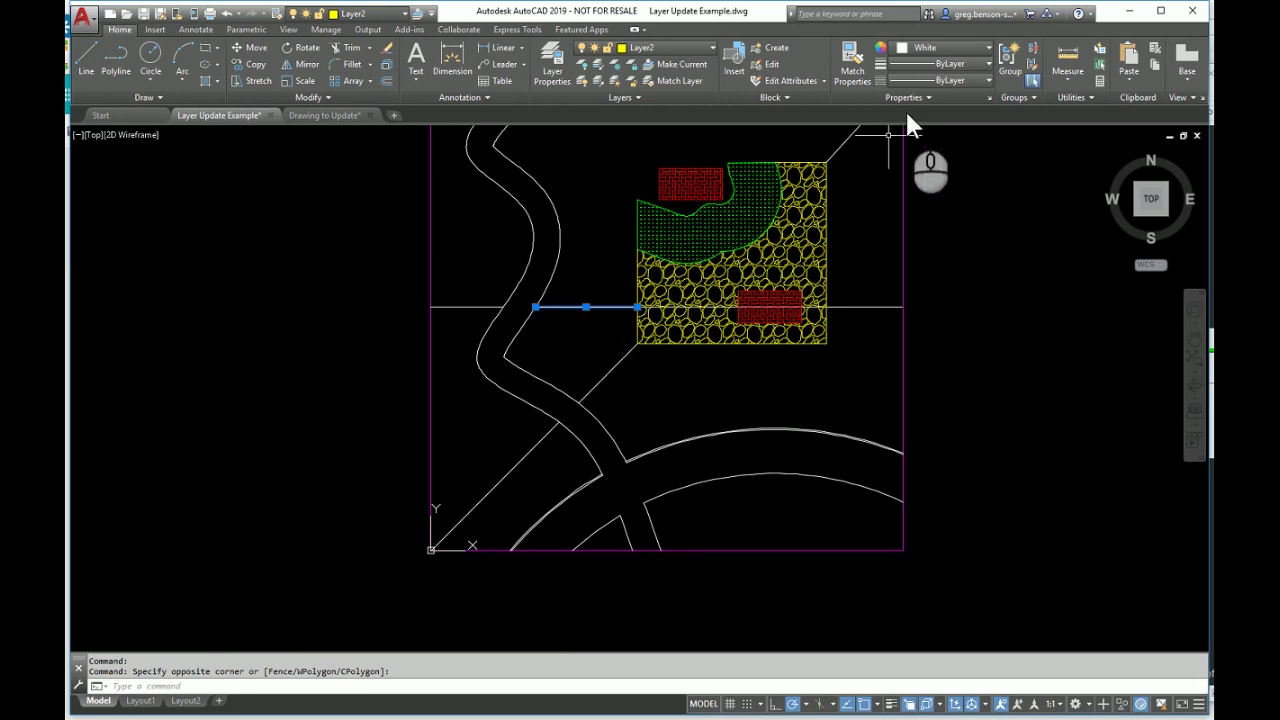
pyautogui.click(939, 48)
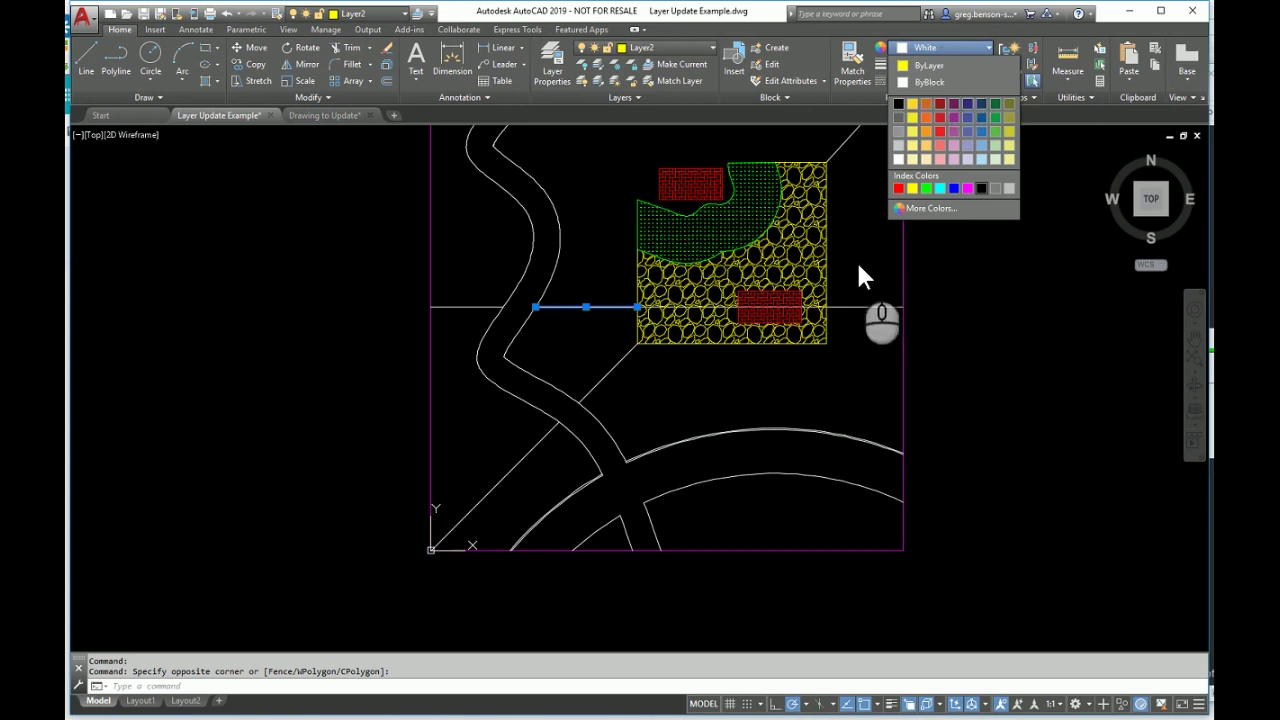
pyautogui.press('Escape')
pyautogui.press('Escape')
pyautogui.scroll(-3, 858, 263)
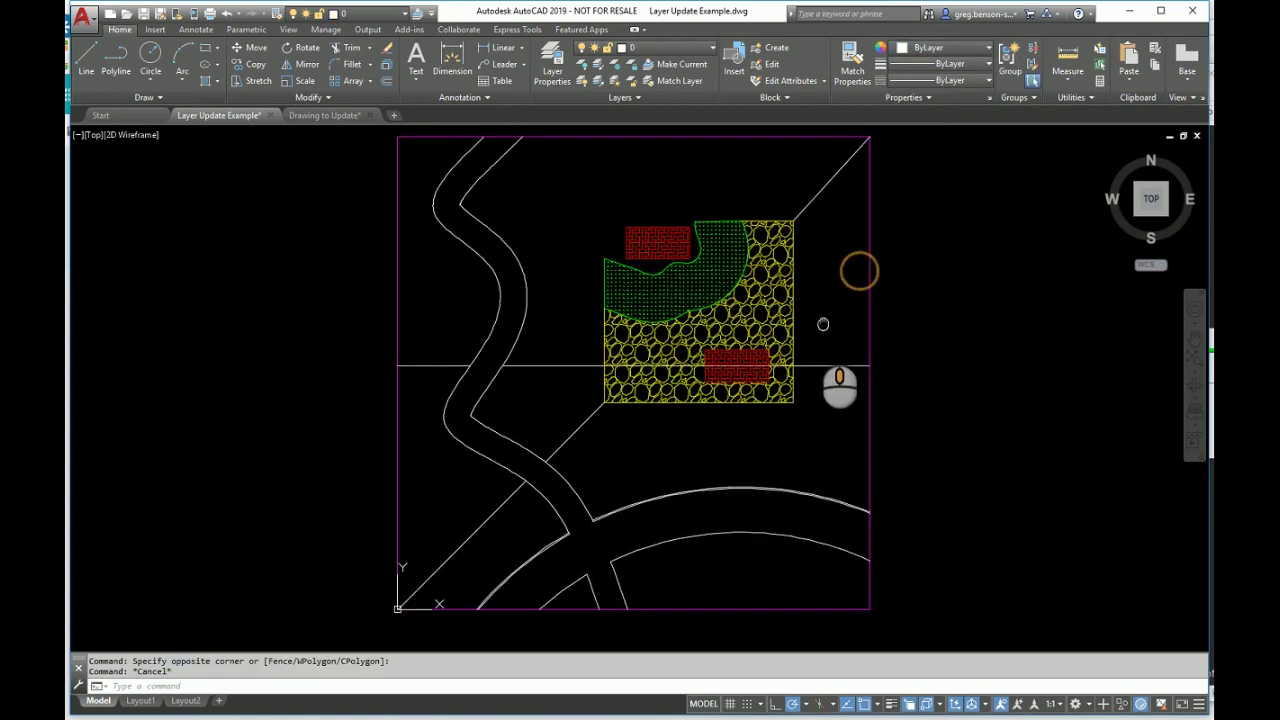
# - Set the colour of all the linework and hatches in and on the magenta boundary to ByLayer
pyautogui.click(886, 204)
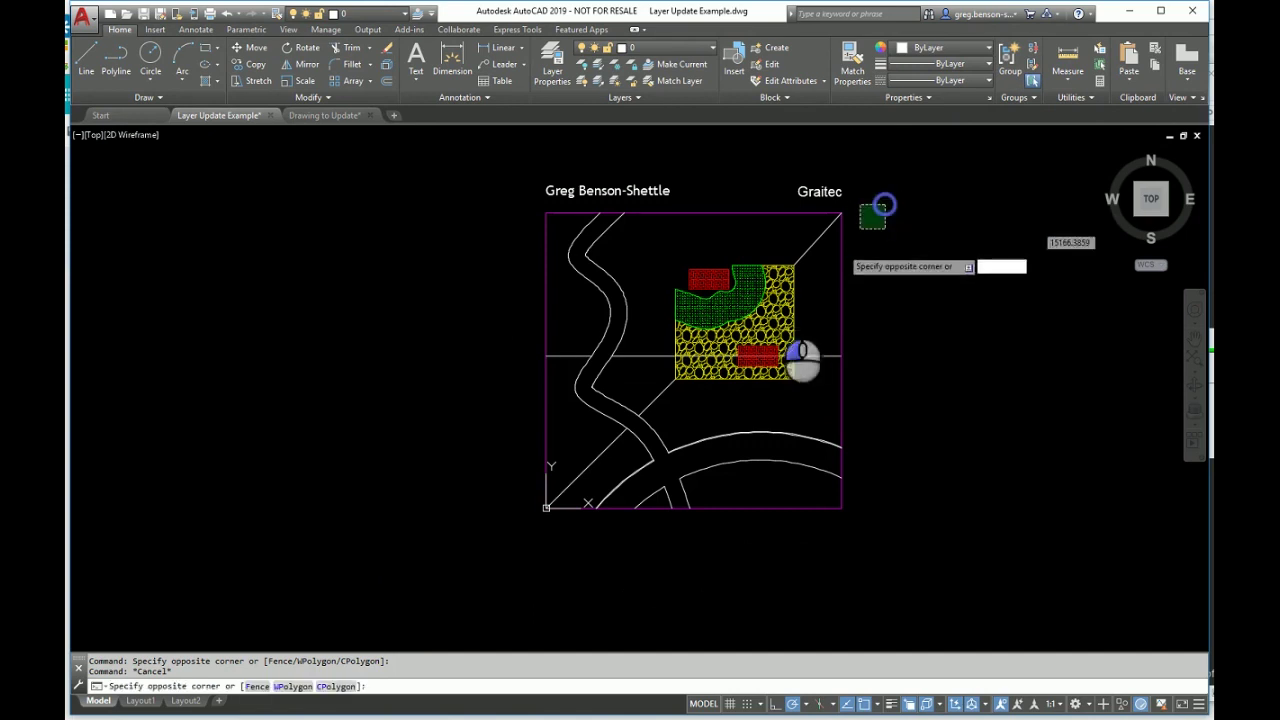
pyautogui.click(457, 529)
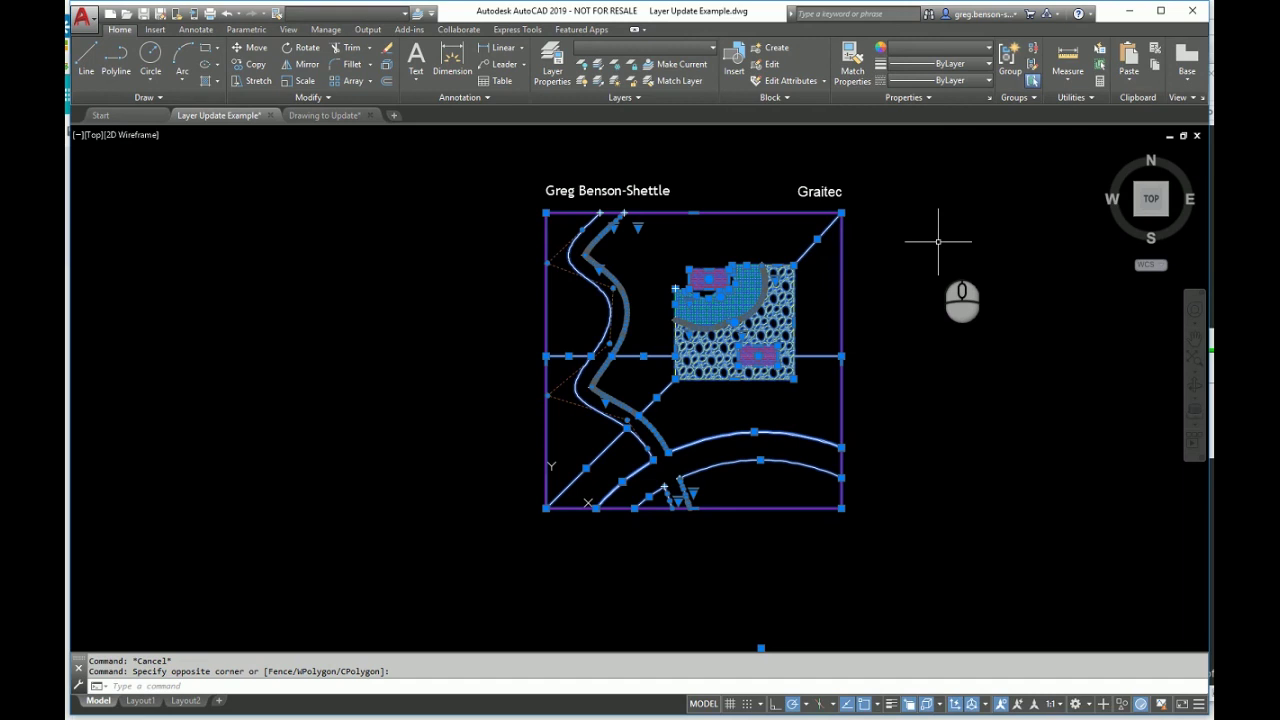
pyautogui.click(980, 48)
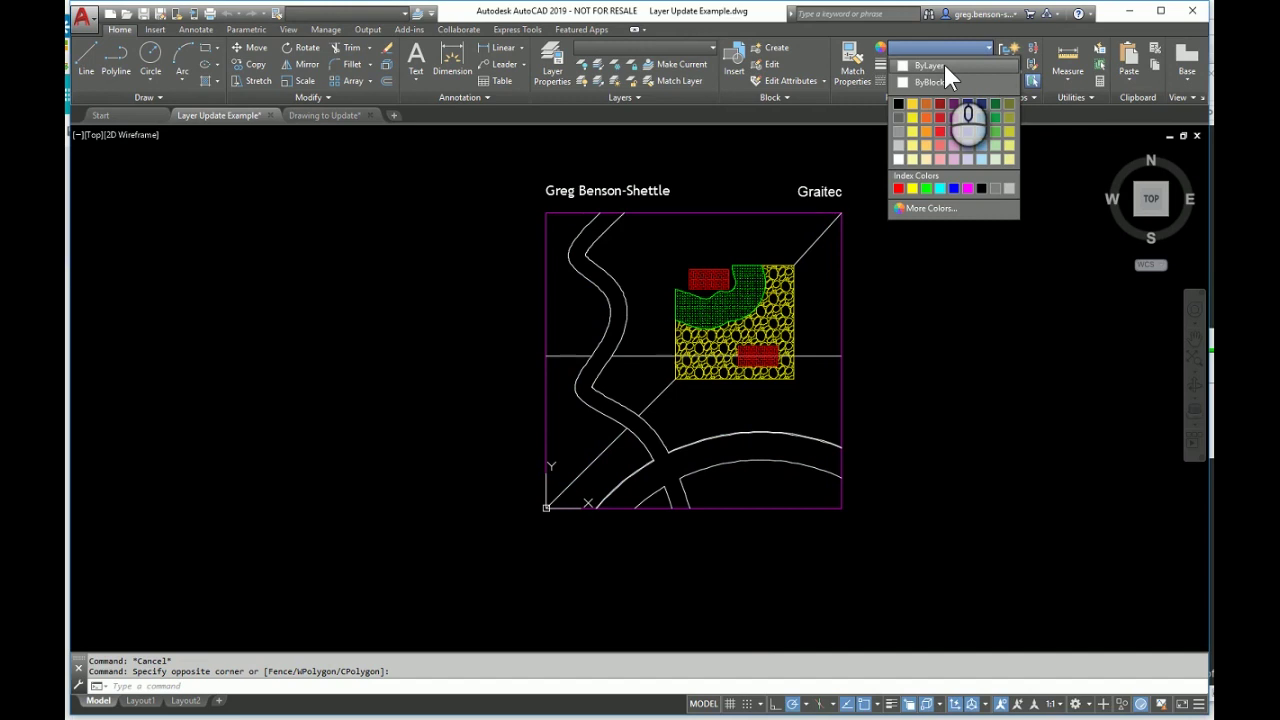
pyautogui.click(944, 65)
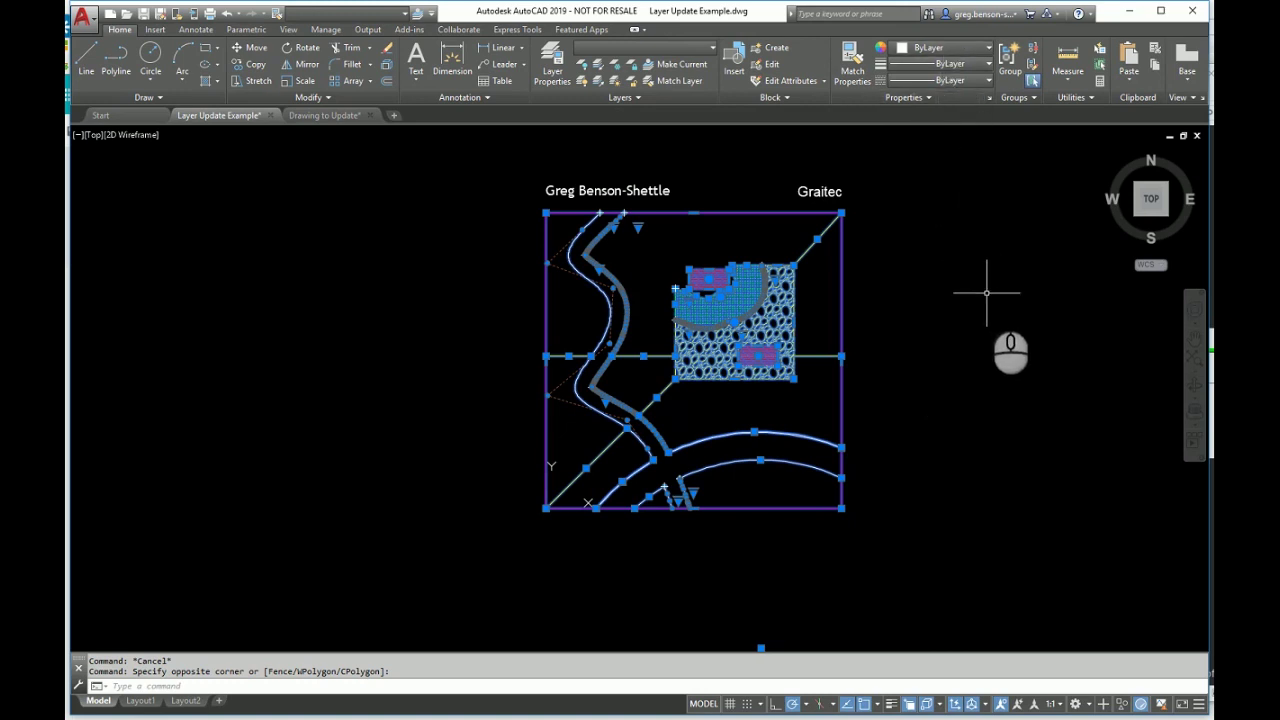
pyautogui.press('Escape')
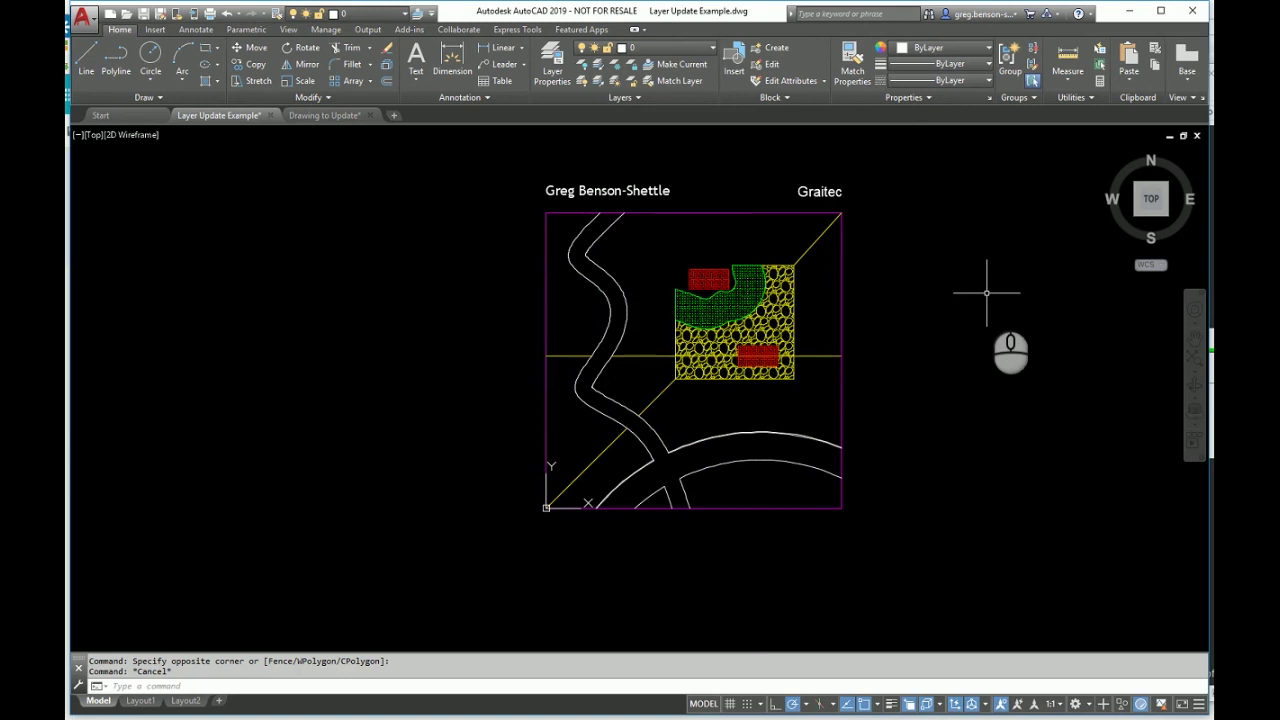
# - Select all lines similar to the yellow horizontal Layer2 line and move them to the Multiple other Layers layer
pyautogui.click(828, 345)
pyautogui.click(816, 382)
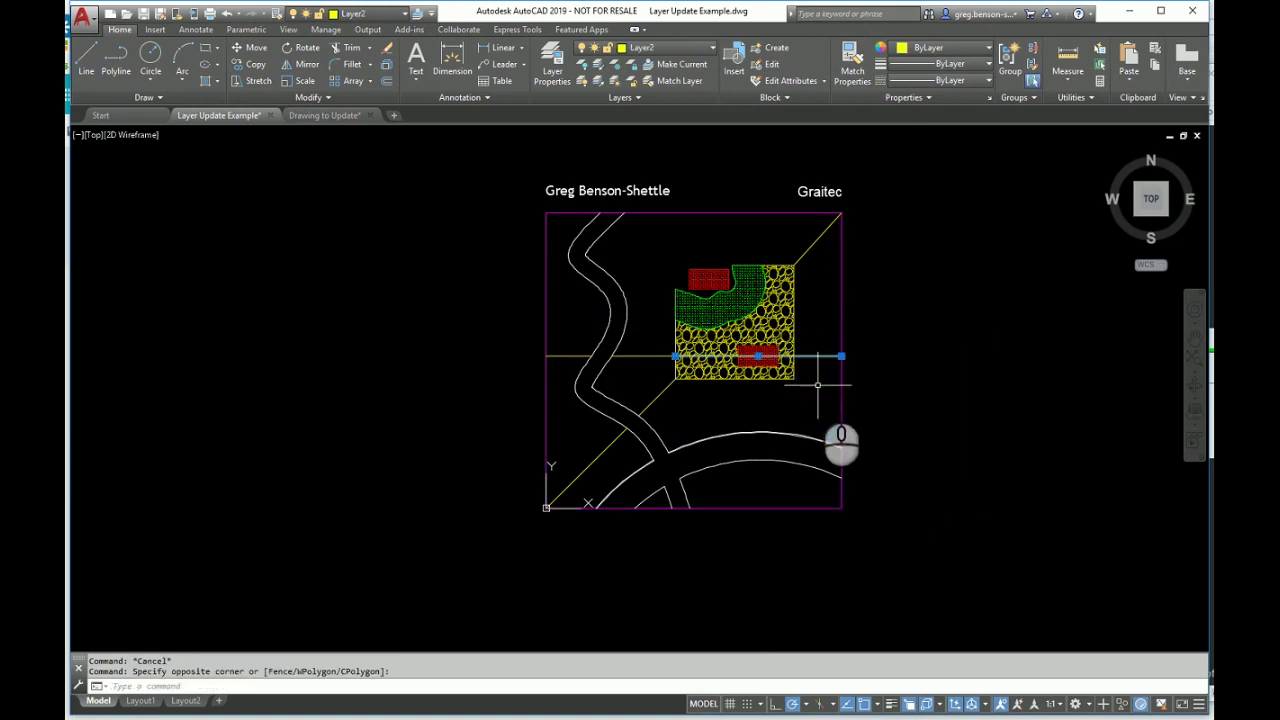
pyautogui.rightClick(817, 384)
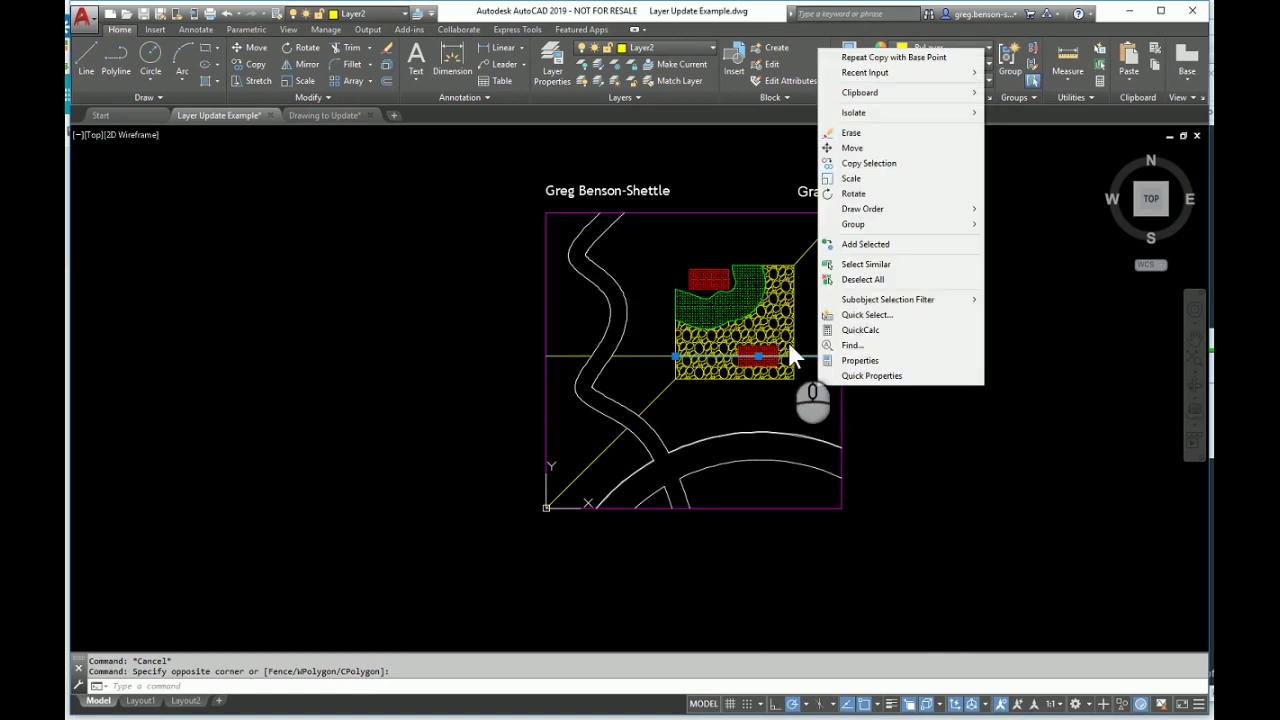
pyautogui.click(899, 264)
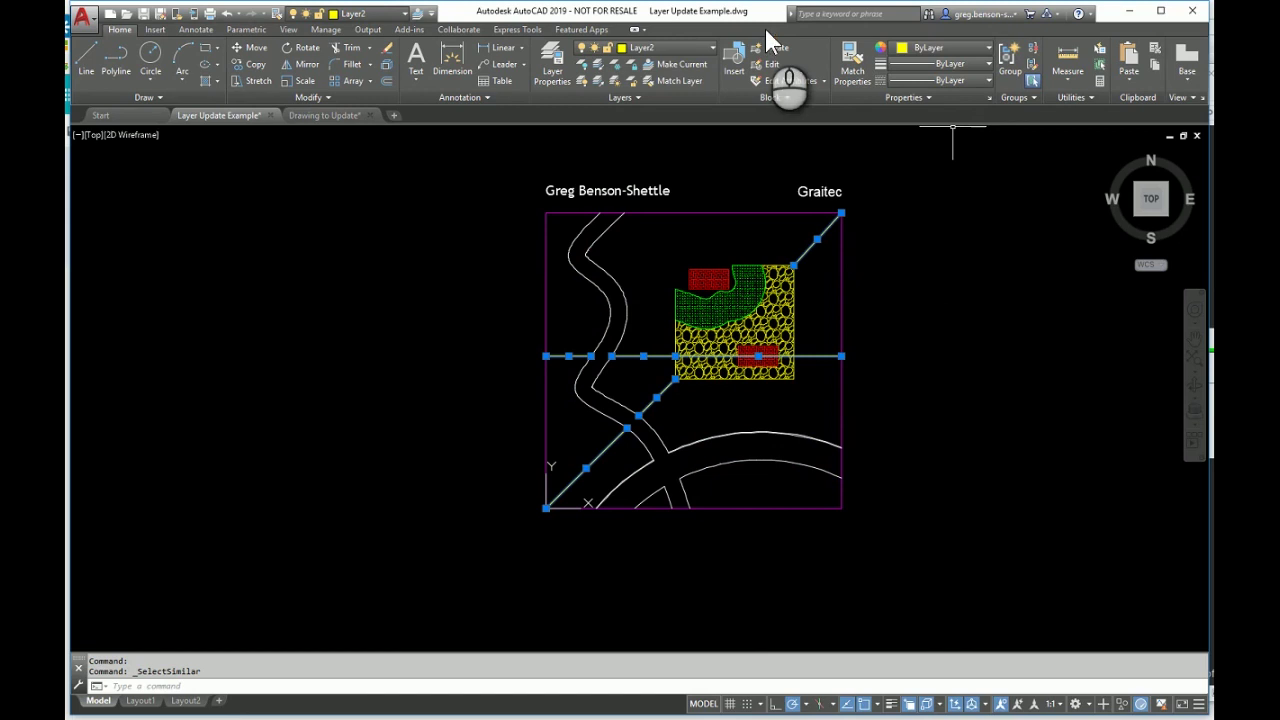
pyautogui.click(691, 45)
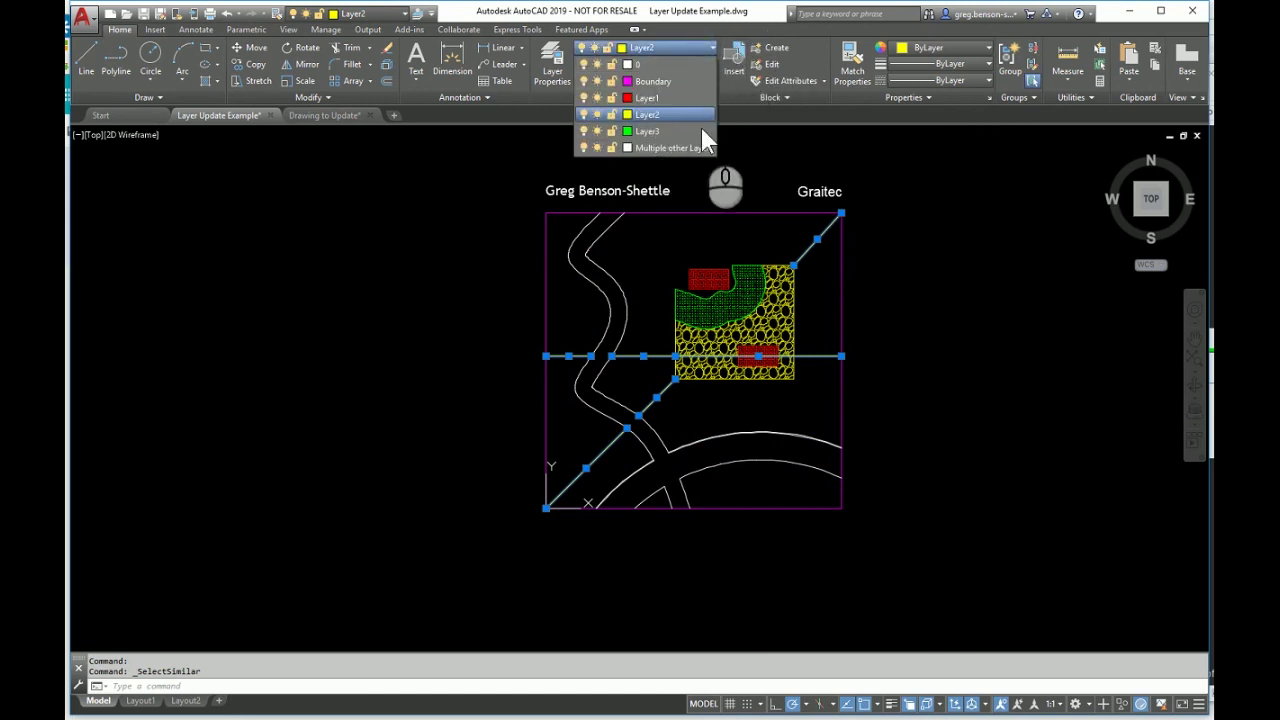
pyautogui.click(658, 148)
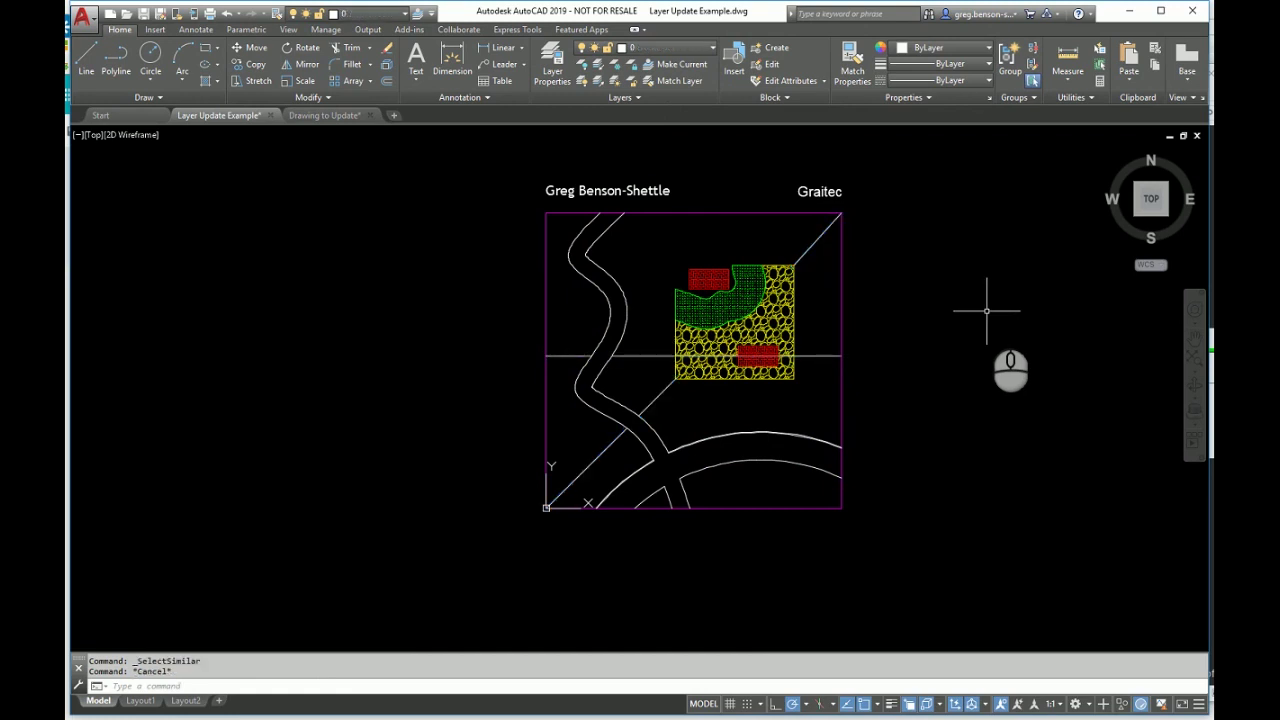
# - Review the pasted objects in Drawing to Update.dwg and return to Layer Update Example.dwg
pyautogui.click(324, 116)
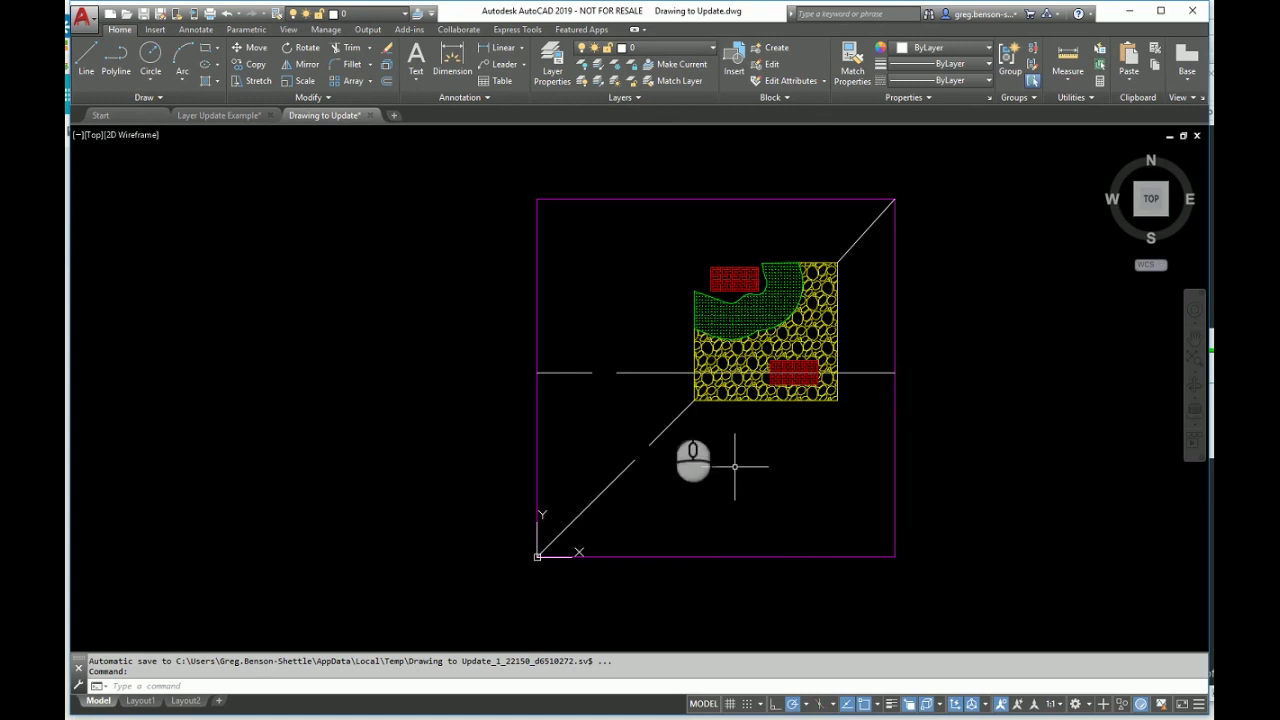
pyautogui.click(236, 117)
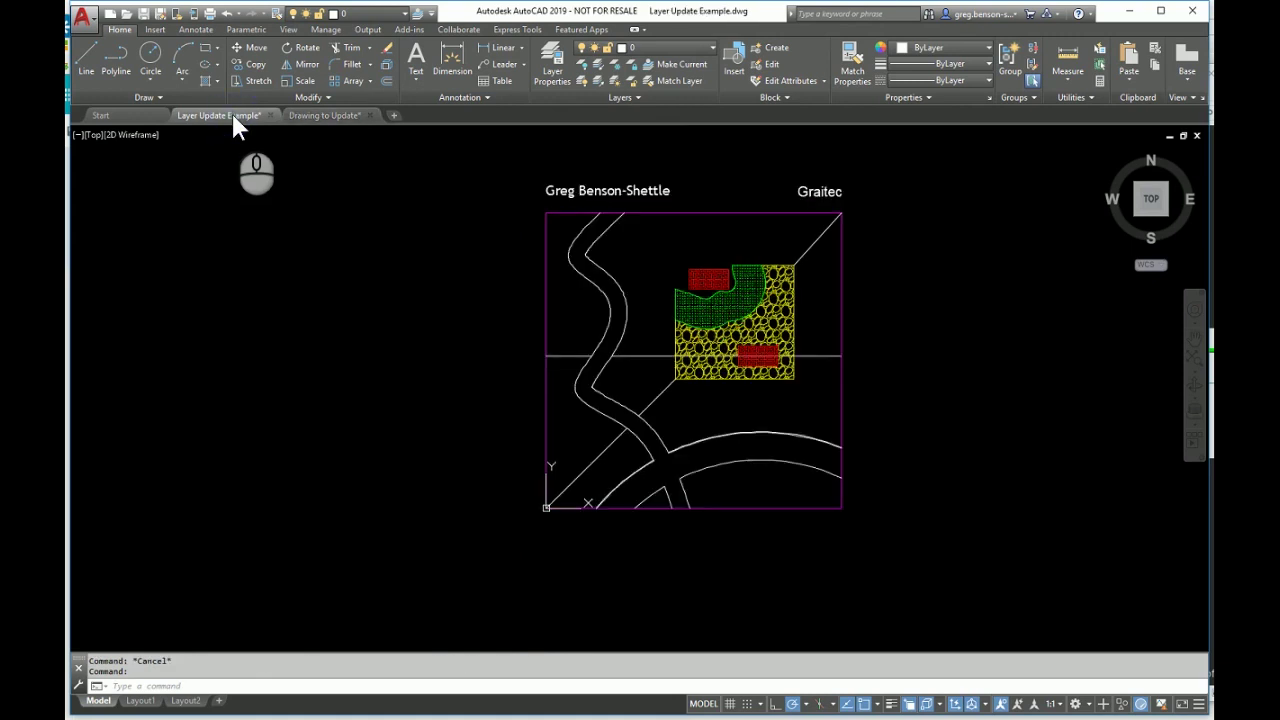